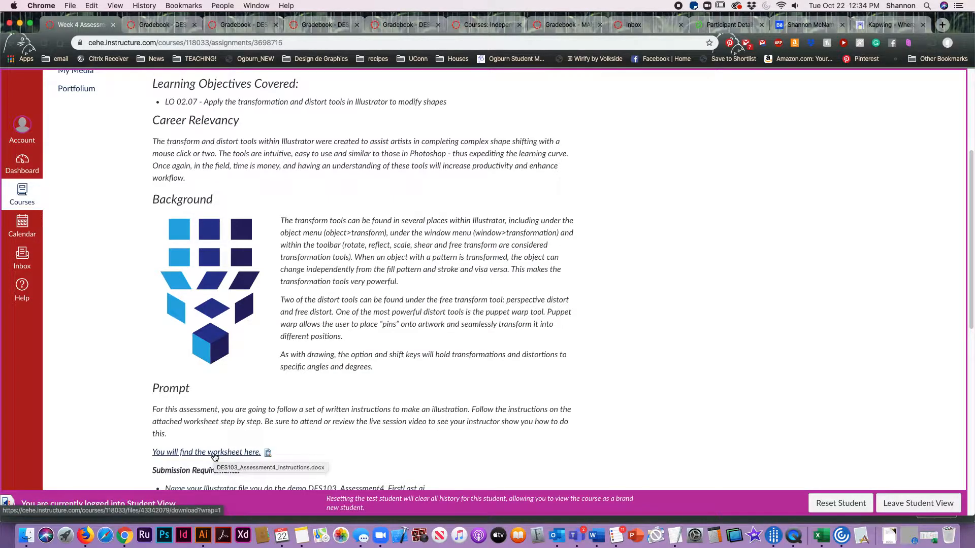
Step: Open the linked DES103_Assessment4_Instructions worksheet from the assignment page and read its numbered instructions
left_click(215, 455)
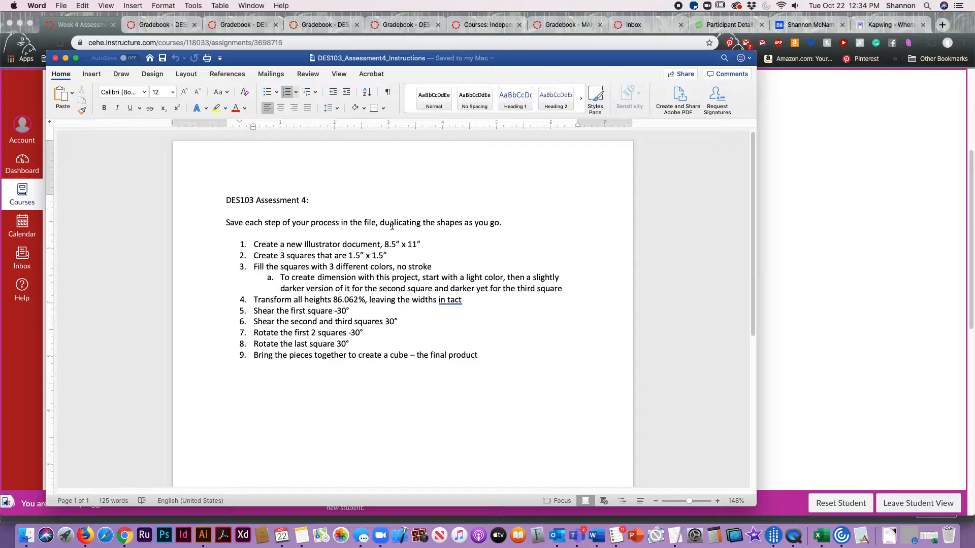
left_click(785, 265)
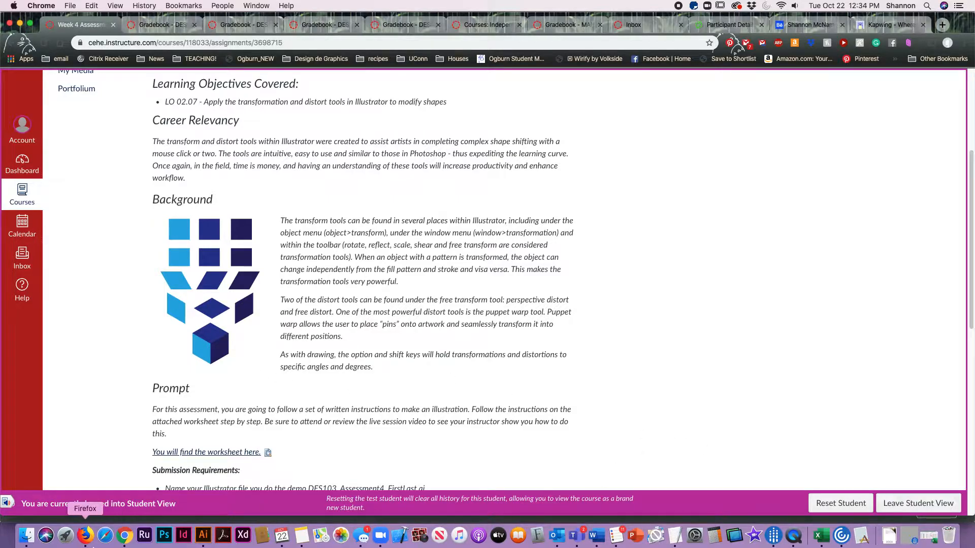
Step: Switch to Illustrator and create a new document from the Letter preset
left_click(206, 540)
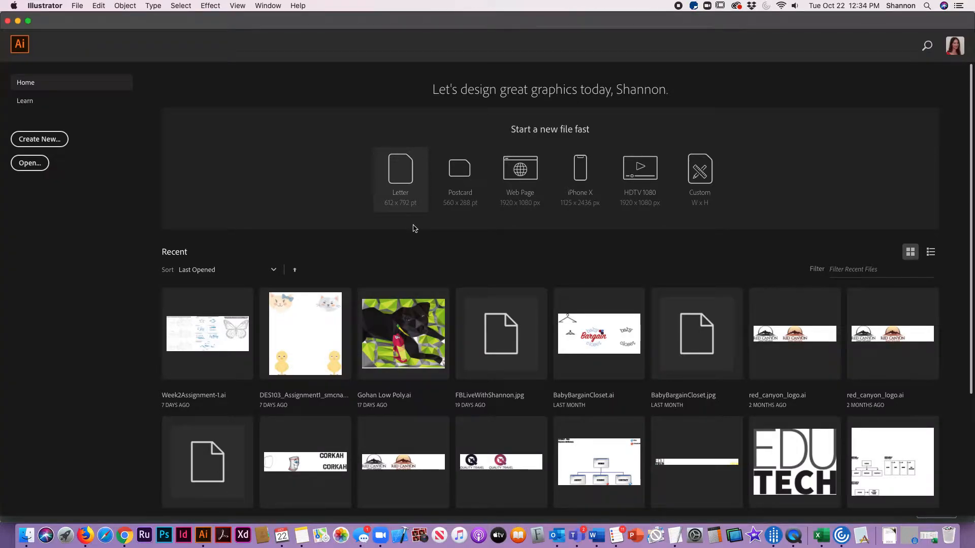
left_click(401, 175)
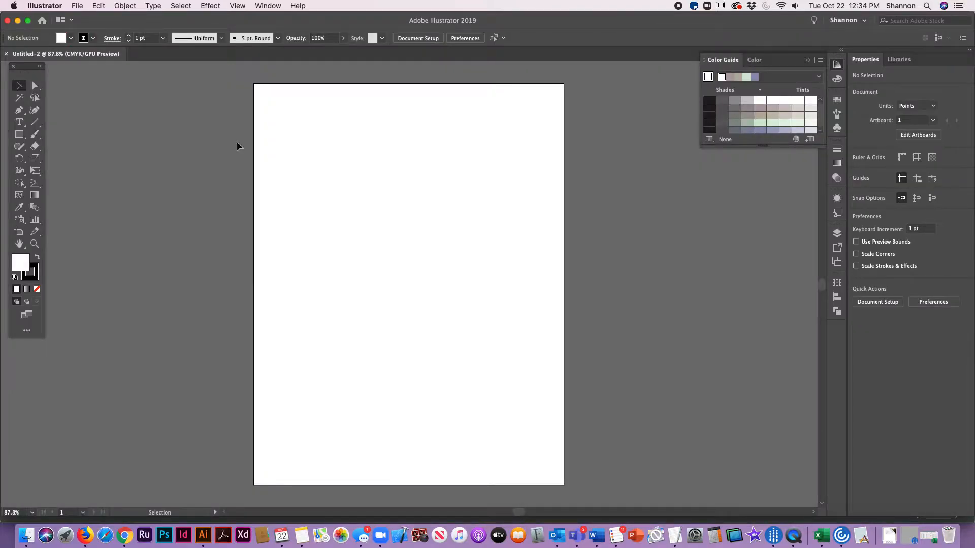
Step: Set the general measurement units in the preferences to Inches
left_click(72, 5)
mouse_move(52, 6)
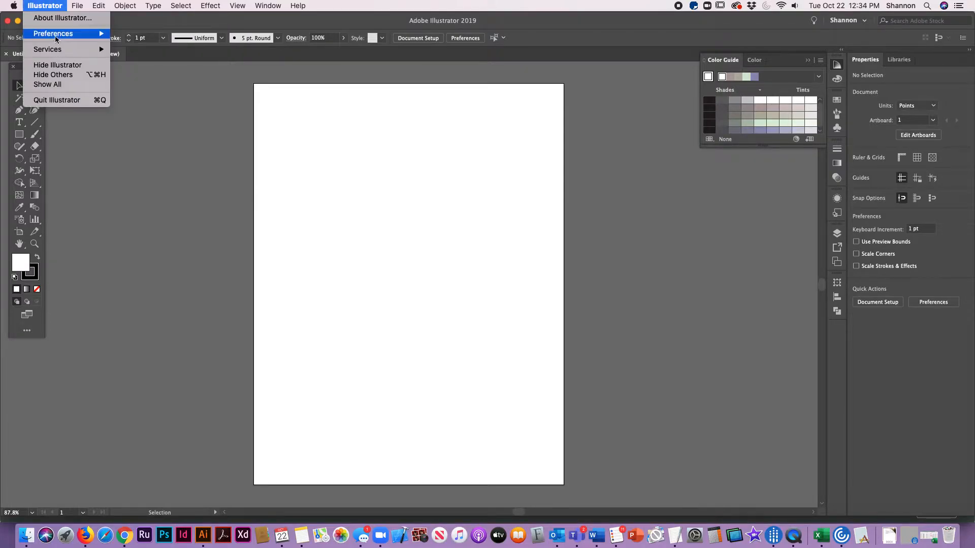
mouse_move(56, 35)
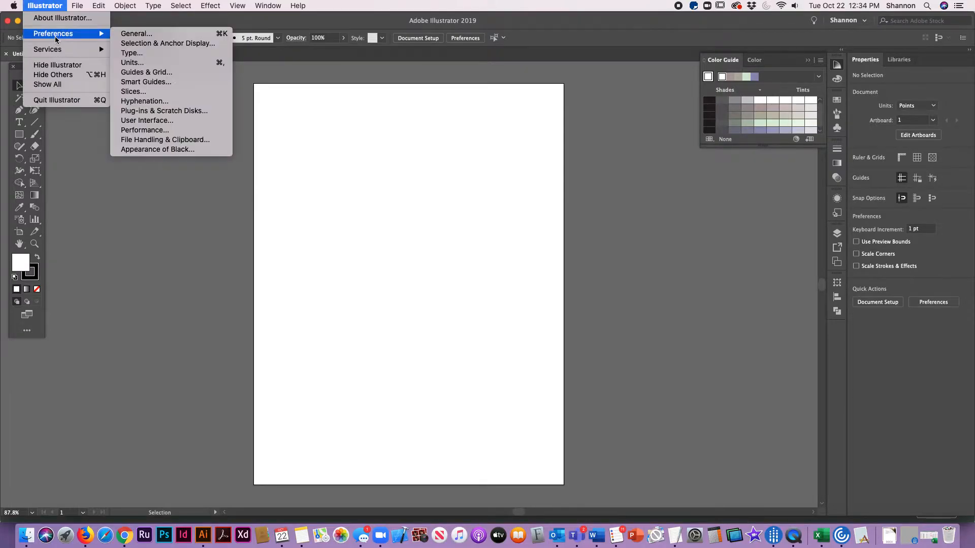
left_click(132, 62)
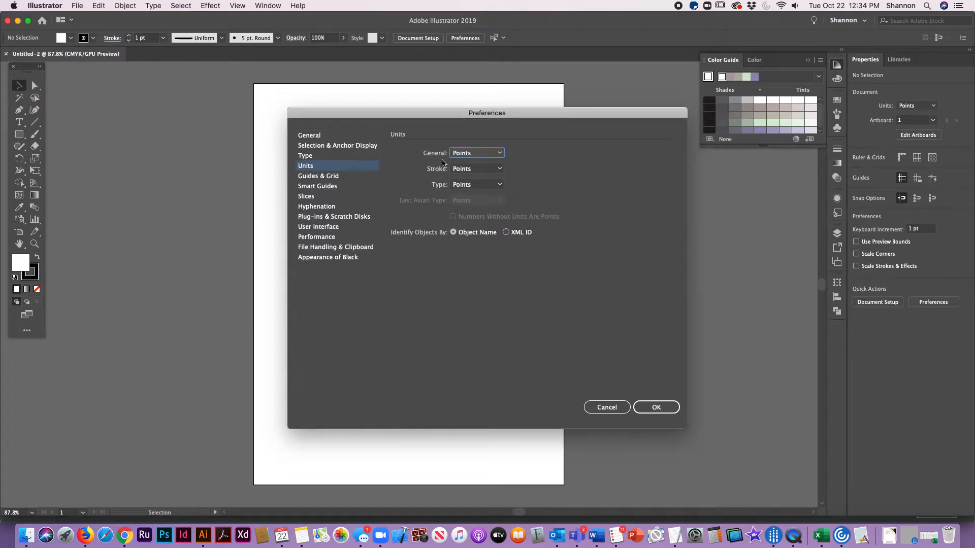
left_click(465, 154)
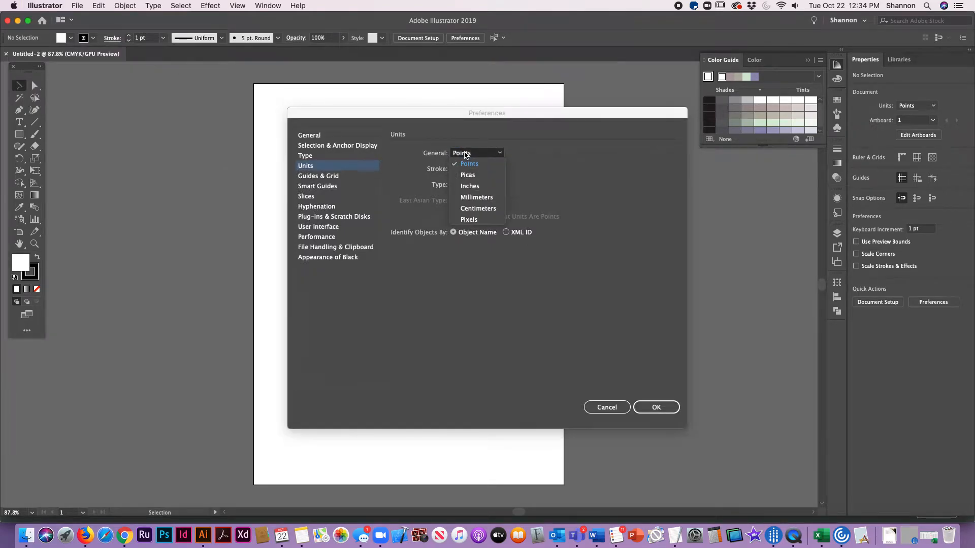
left_click(470, 186)
left_click(656, 407)
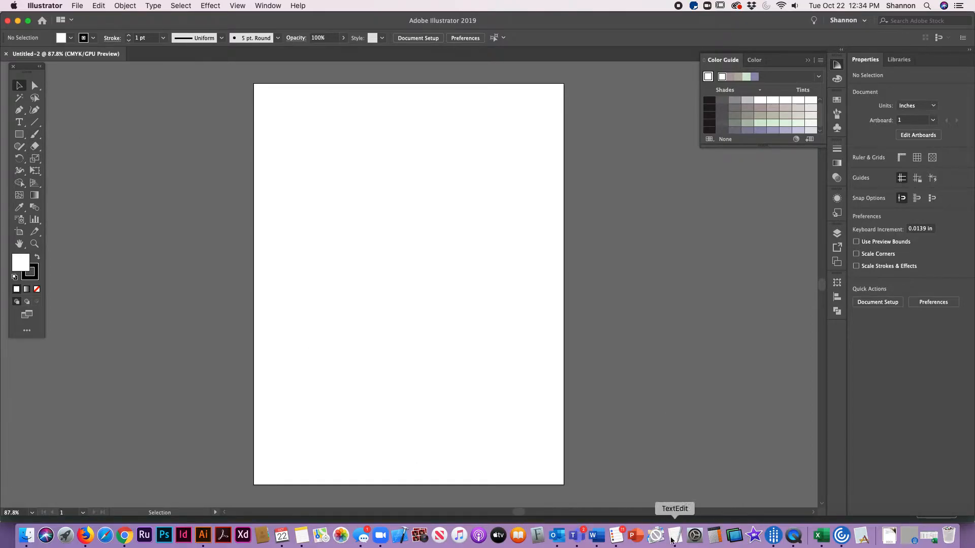
Step: Check the worksheet in Word for the required square size, fill colors and stroke, and return to Illustrator
left_click(596, 536)
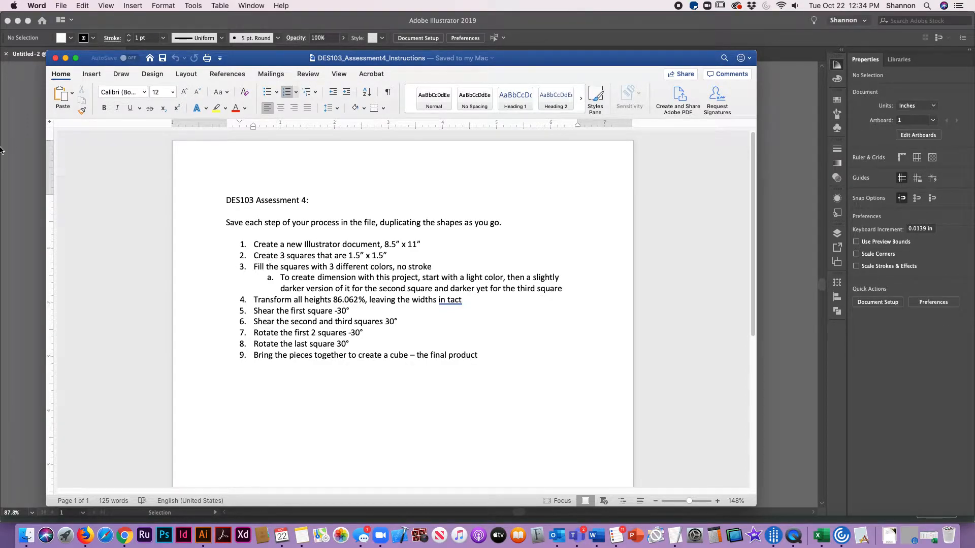
left_click(3, 273)
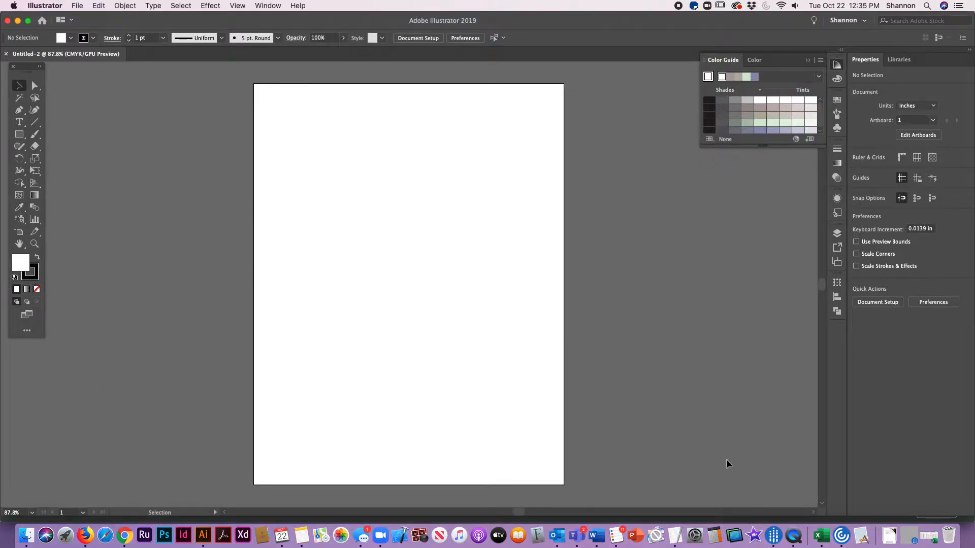
left_click(596, 536)
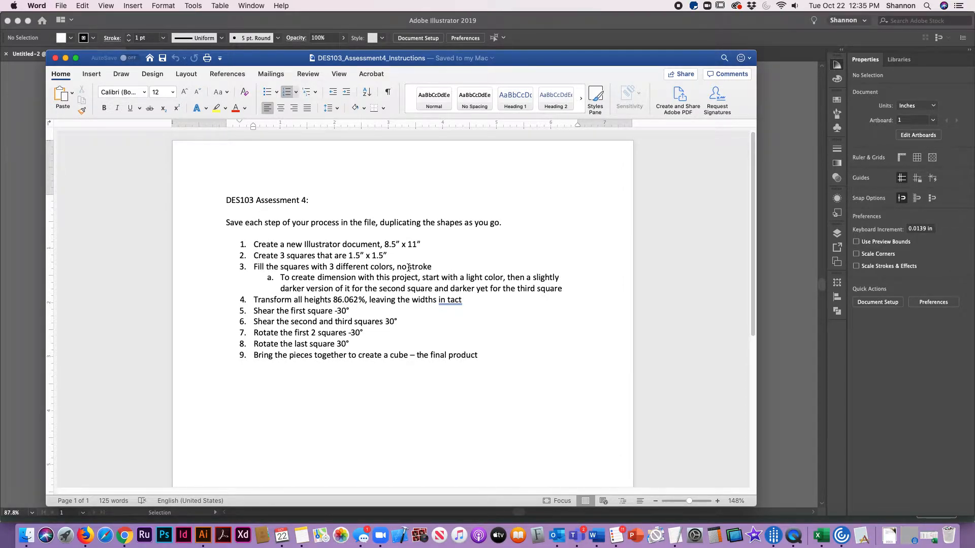
key("super+Tab")
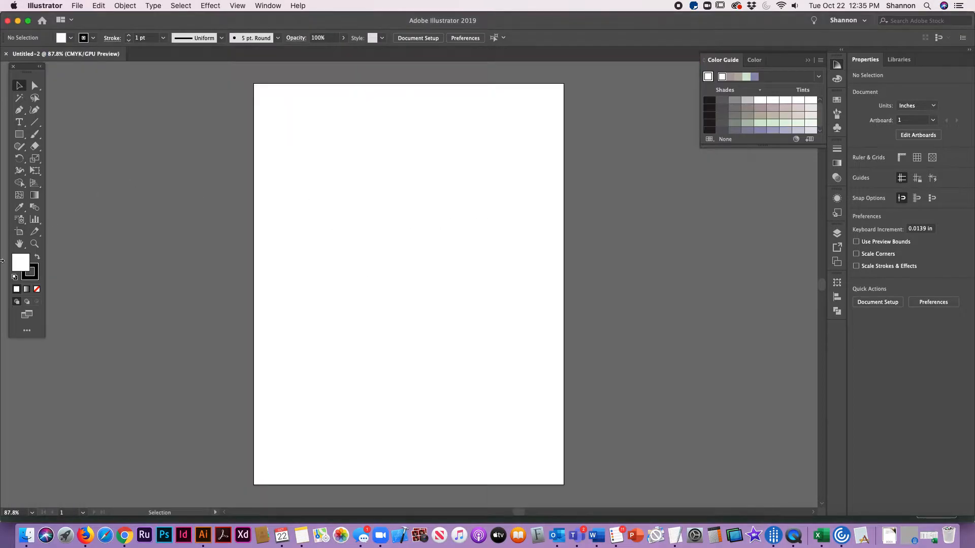
Step: Set the stroke to none and choose a muted dark purple from the Color Guide as the fill
left_click(34, 265)
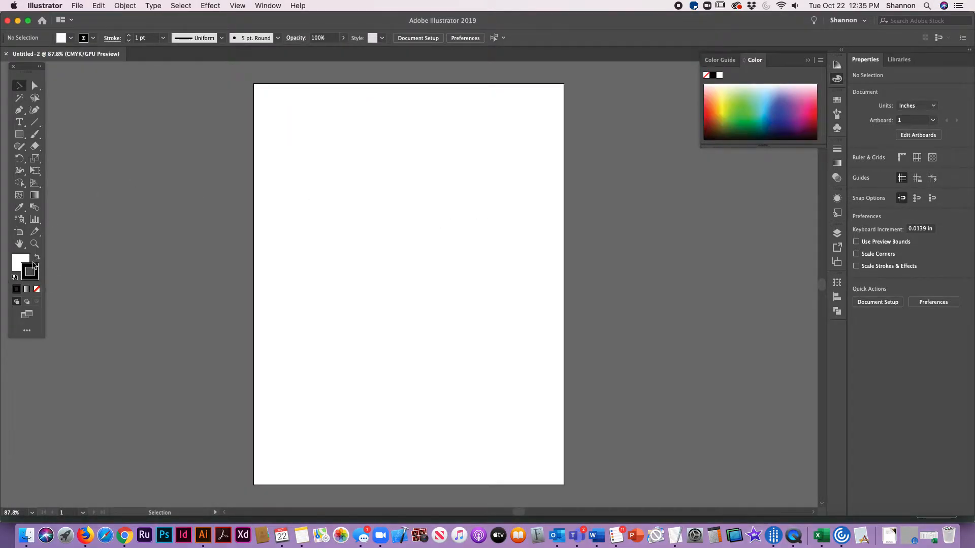
left_click(36, 289)
left_click(17, 259)
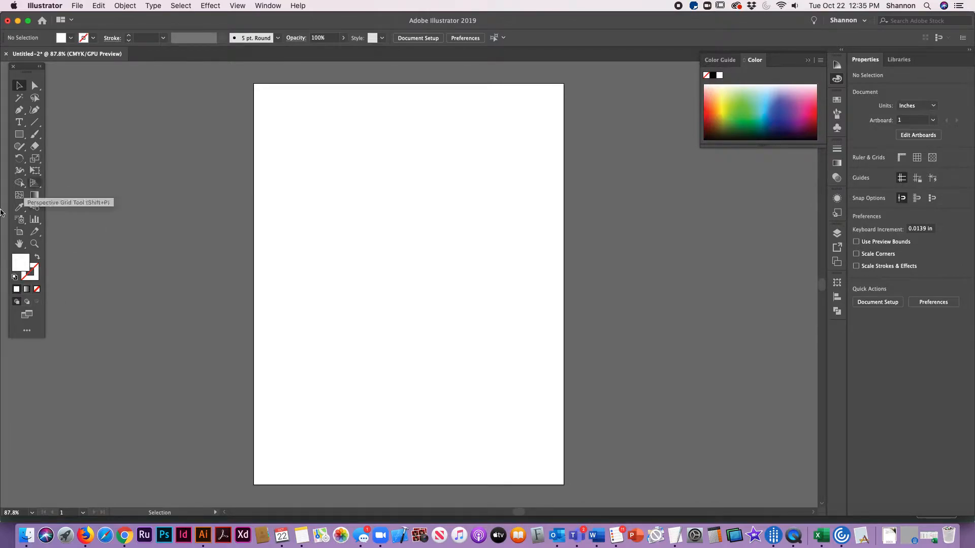
left_click(837, 65)
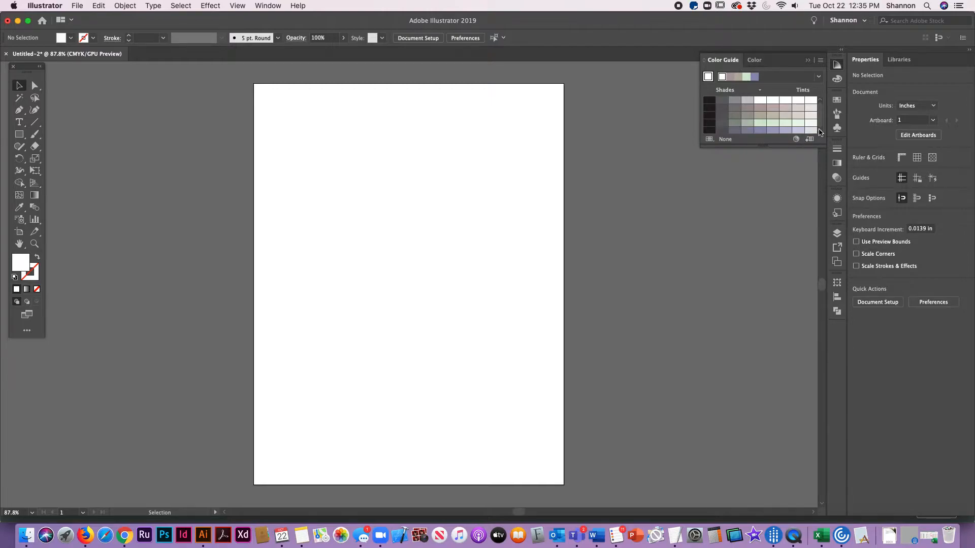
left_click(748, 131)
Step: Create a 1.5 in by 1.5 in square and move it near the artboard's upper-left area, centered at about X 2.01, Y 1.08 in
left_click(19, 135)
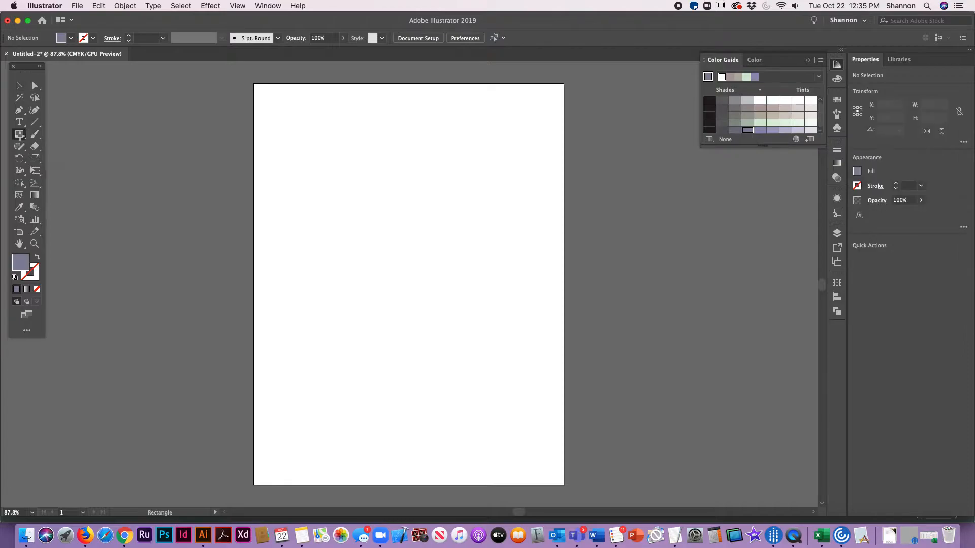
left_click(316, 144)
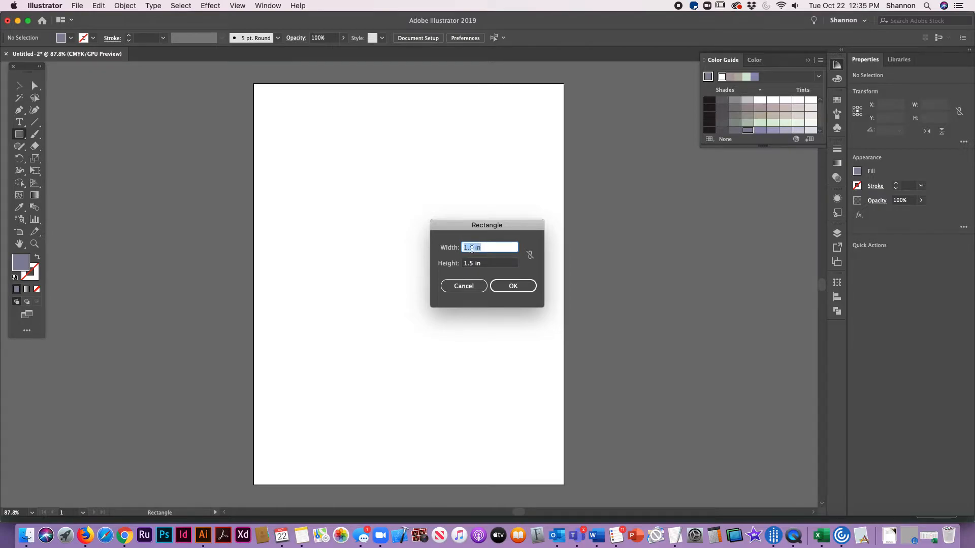
left_click(506, 286)
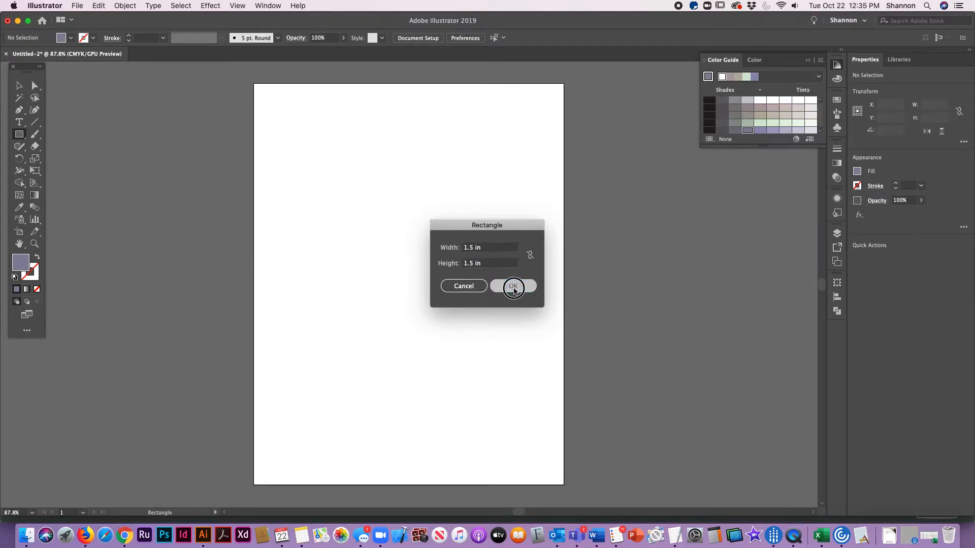
key("v")
left_click_drag(342, 157, 323, 110)
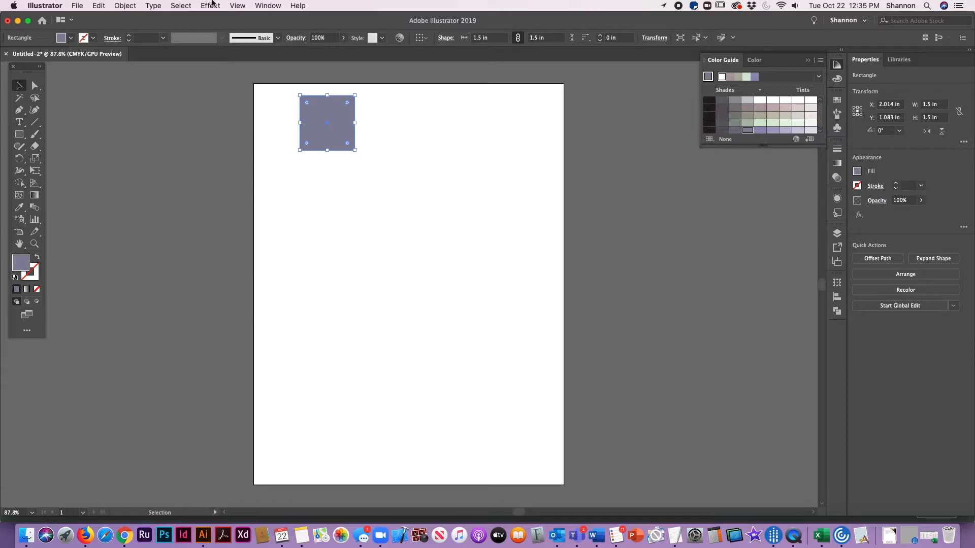
Step: Duplicate the square twice to the right to make an evenly spaced row of three squares
left_click(98, 6)
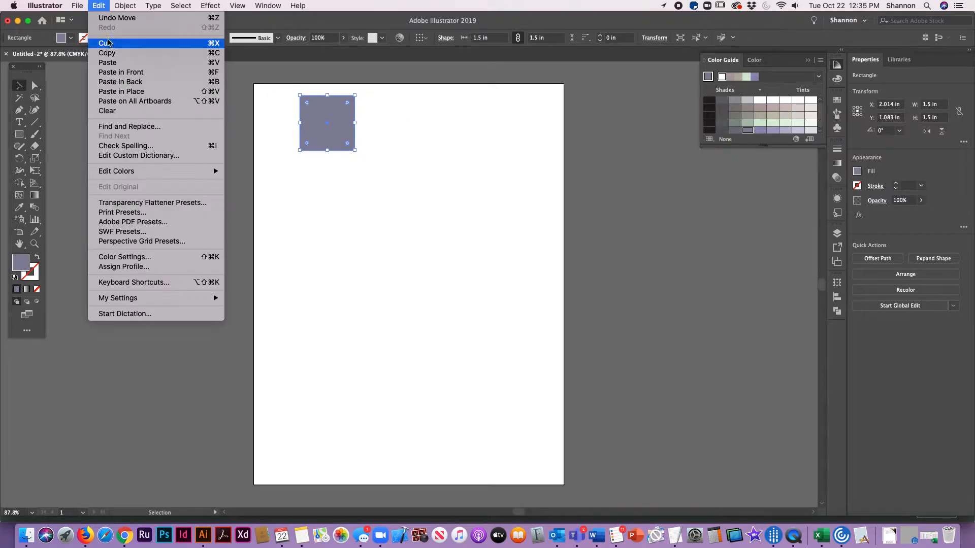
left_click(464, 183)
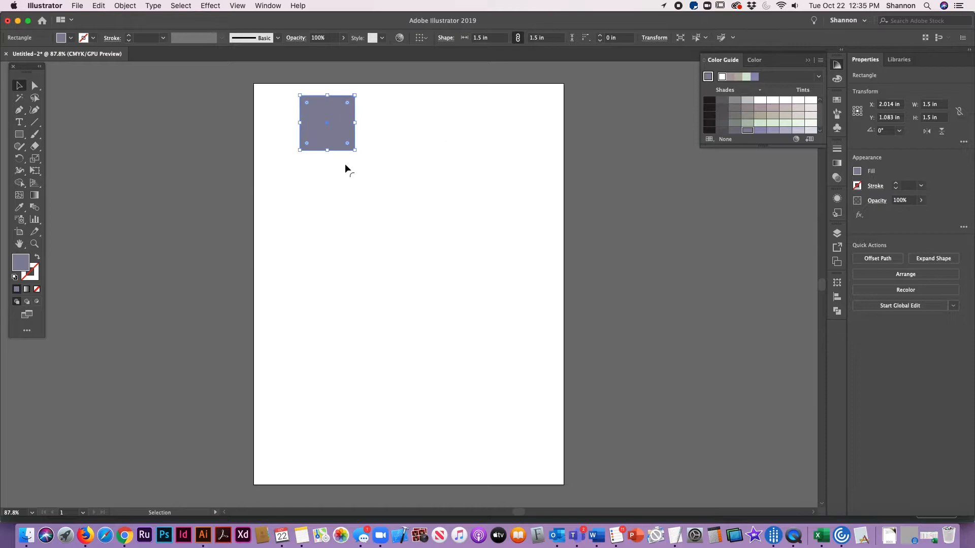
left_click(448, 192)
left_click(322, 114)
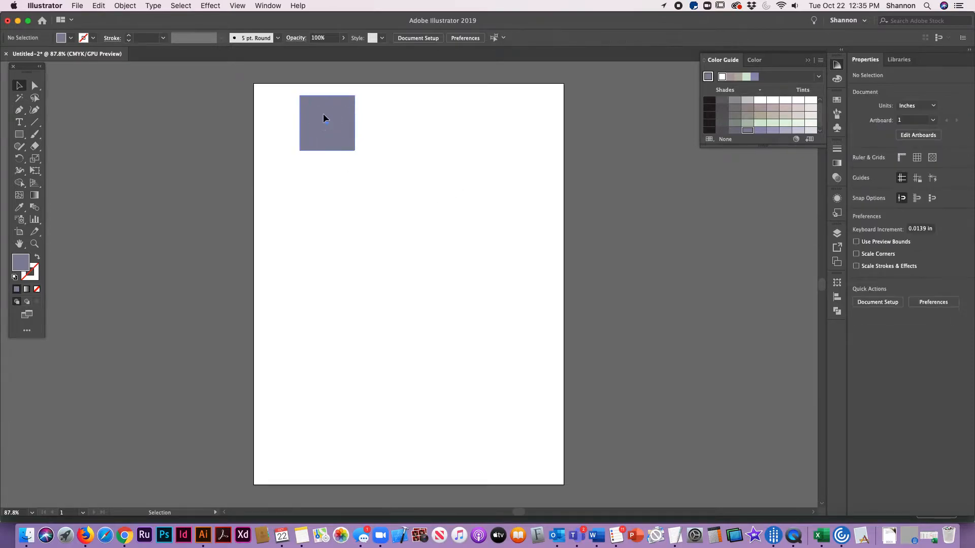
left_click(323, 114)
left_click_drag(323, 115, 453, 115)
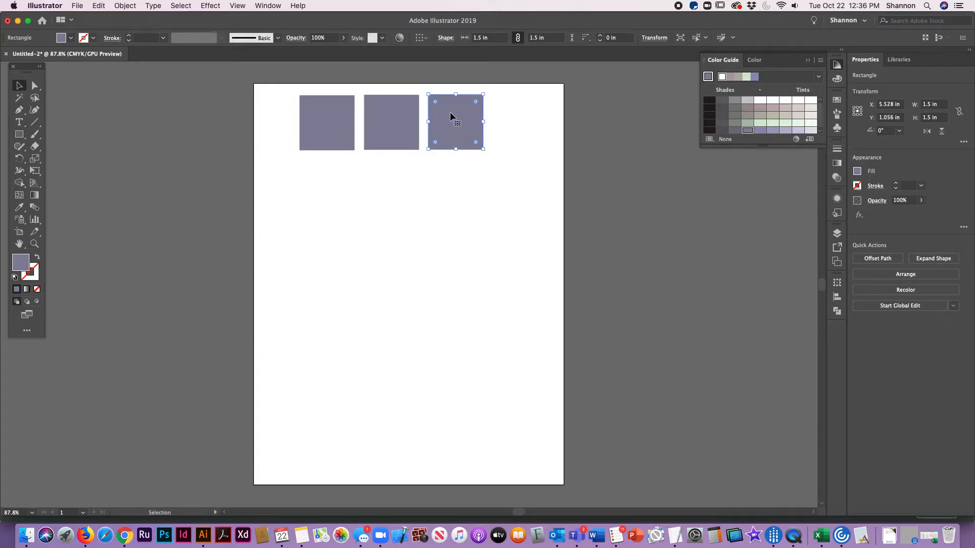
Step: Align the three squares by their vertical centers
left_click(412, 224)
left_click_drag(286, 98, 519, 162)
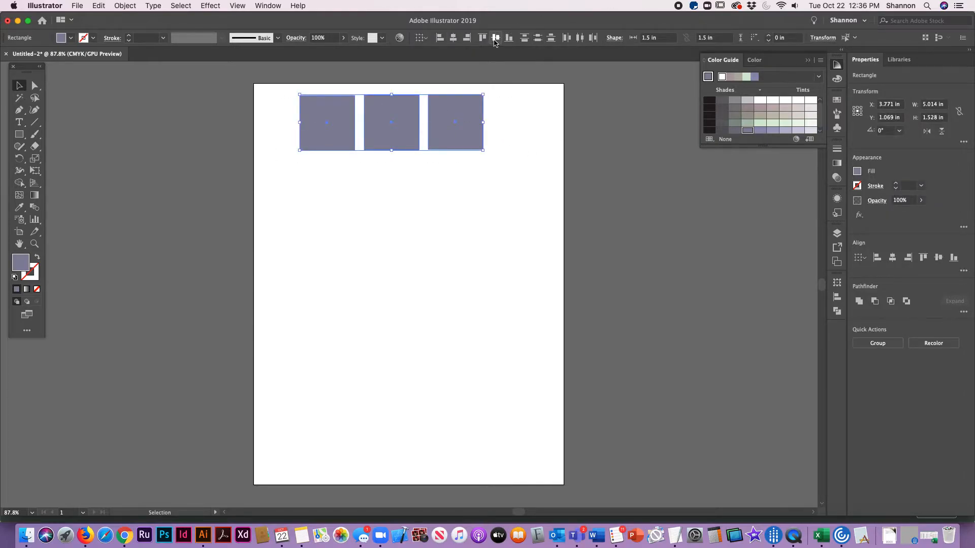
left_click(515, 151)
Step: Fill the middle square with a lighter purple tint and the third square with the palest purple tint from the Color Guide
left_click(398, 106)
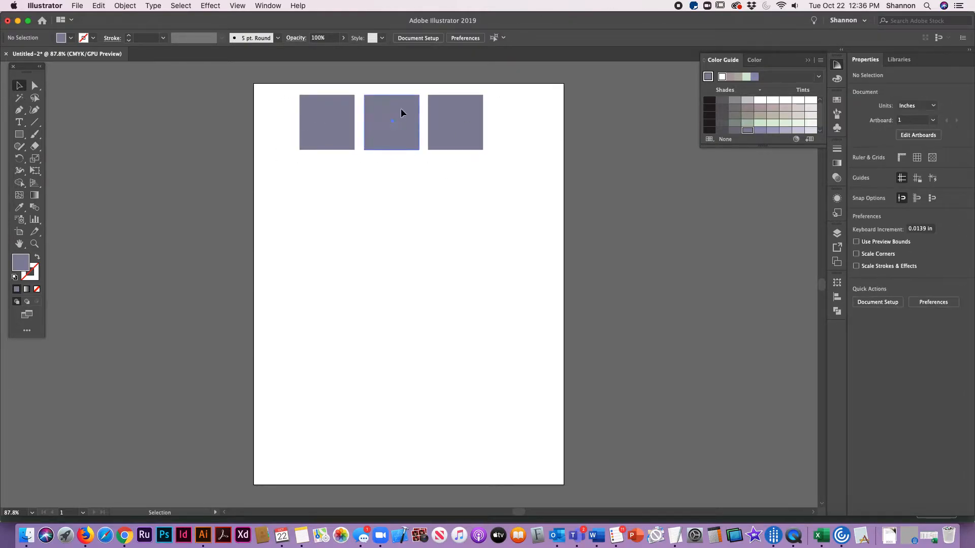
left_click(786, 132)
left_click(462, 114)
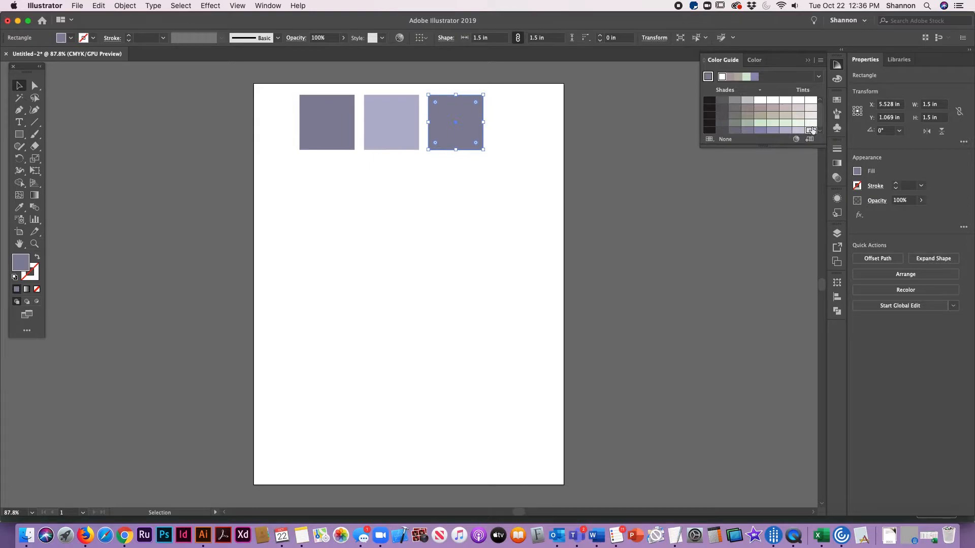
left_click(810, 131)
left_click(463, 166)
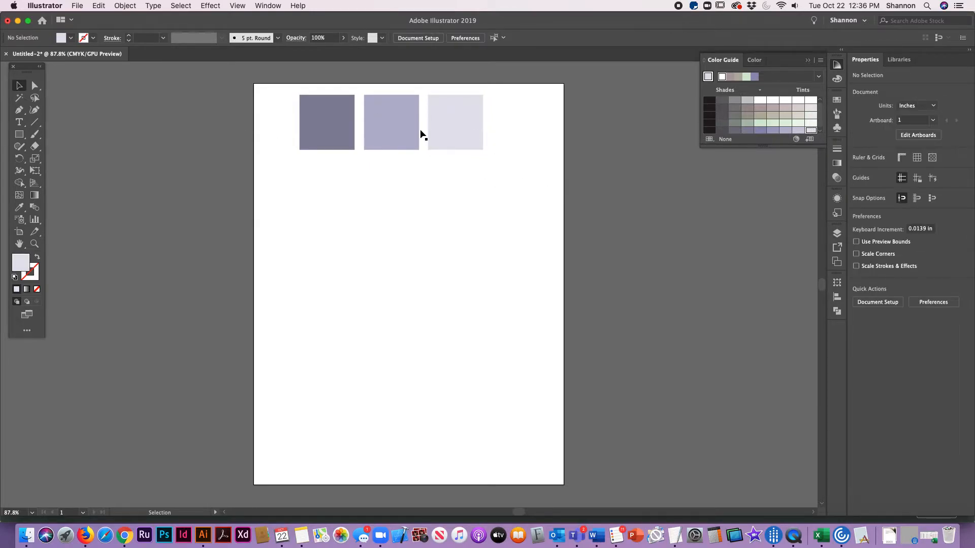
Step: Duplicate the row of three squares directly below the original, centered at about Y 2.76 in
left_click_drag(281, 84, 541, 167)
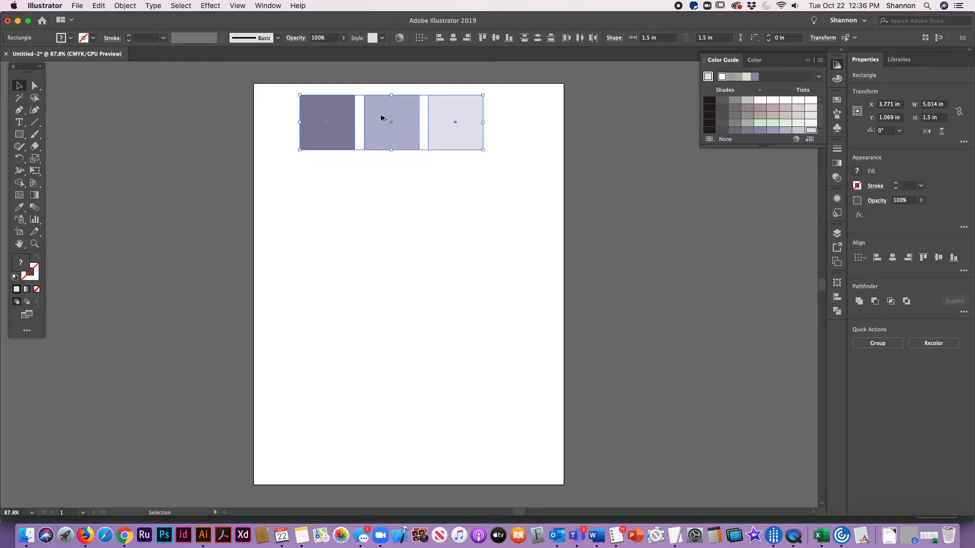
left_click_drag(381, 118, 388, 181)
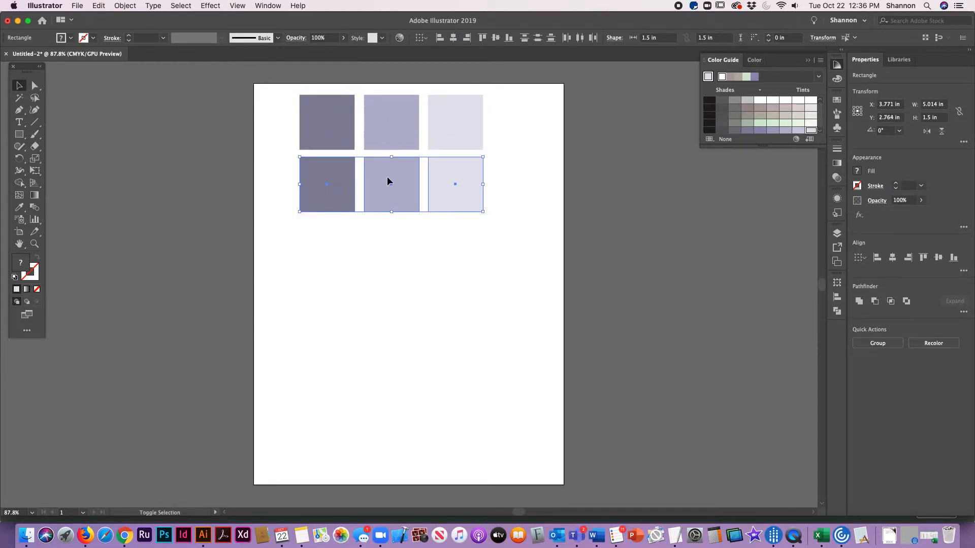
left_click(425, 283)
Step: Switch to the worksheet in Word and copy the height percentage 86.062% from instruction 4
key("super+Tab")
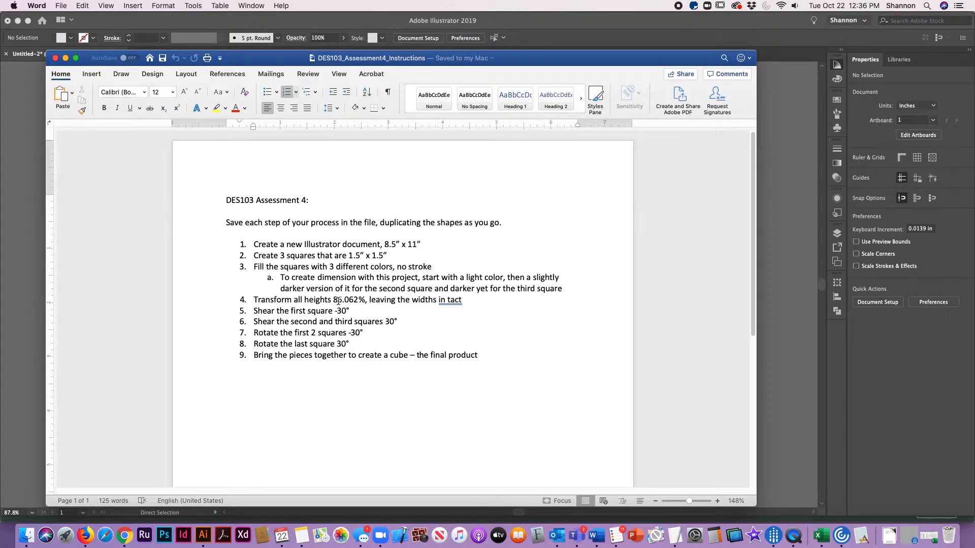
left_click_drag(334, 300, 364, 302)
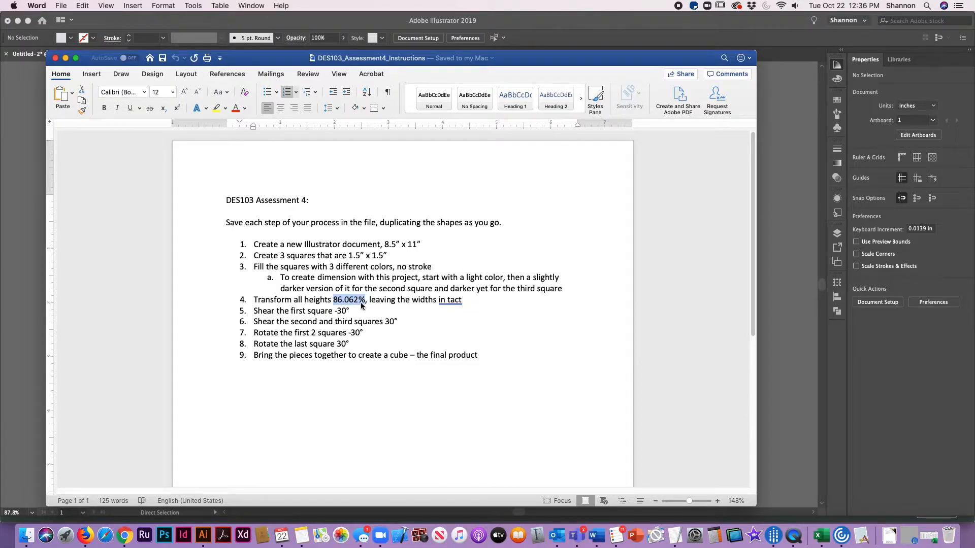
key("super+c")
Step: Switch back to Illustrator and select the three squares in the second row
key("super+Tab")
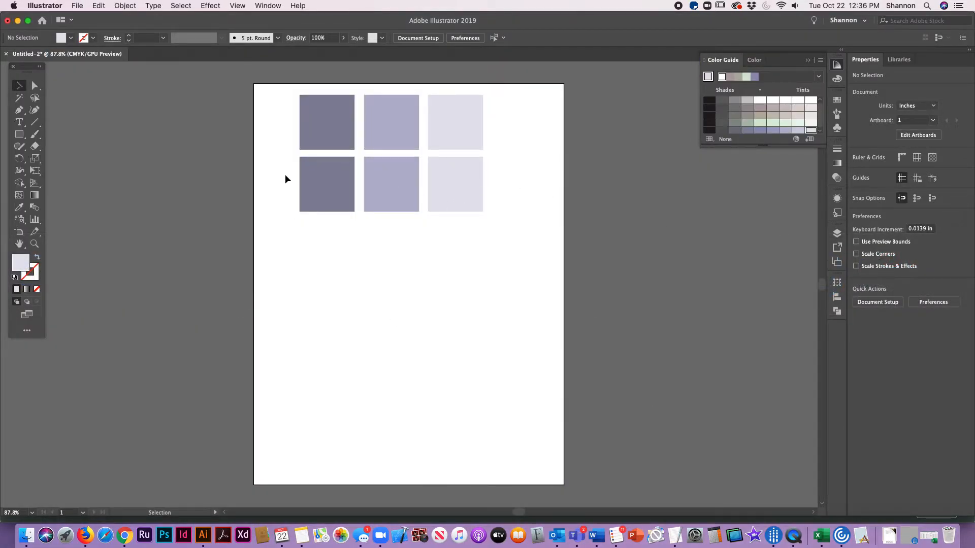
left_click_drag(285, 174, 500, 202)
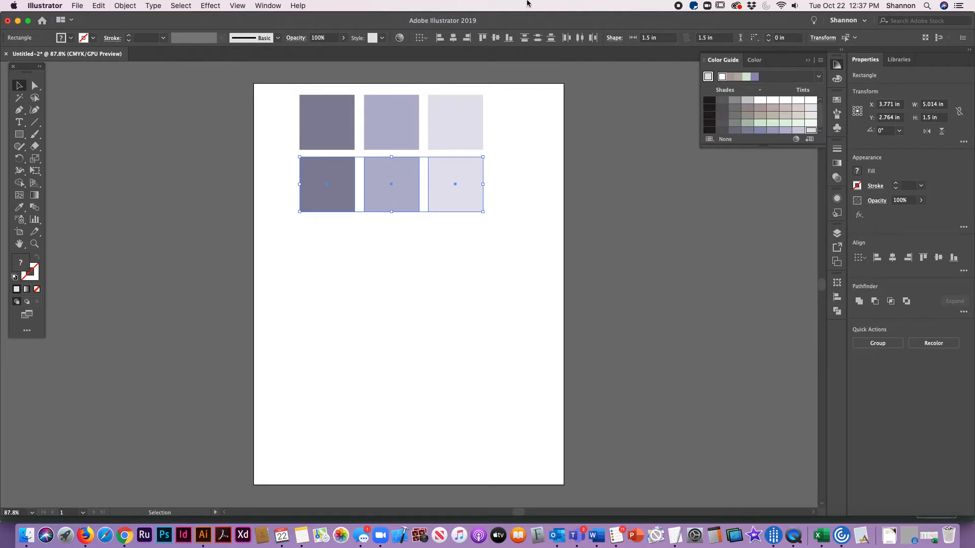
left_click(864, 23)
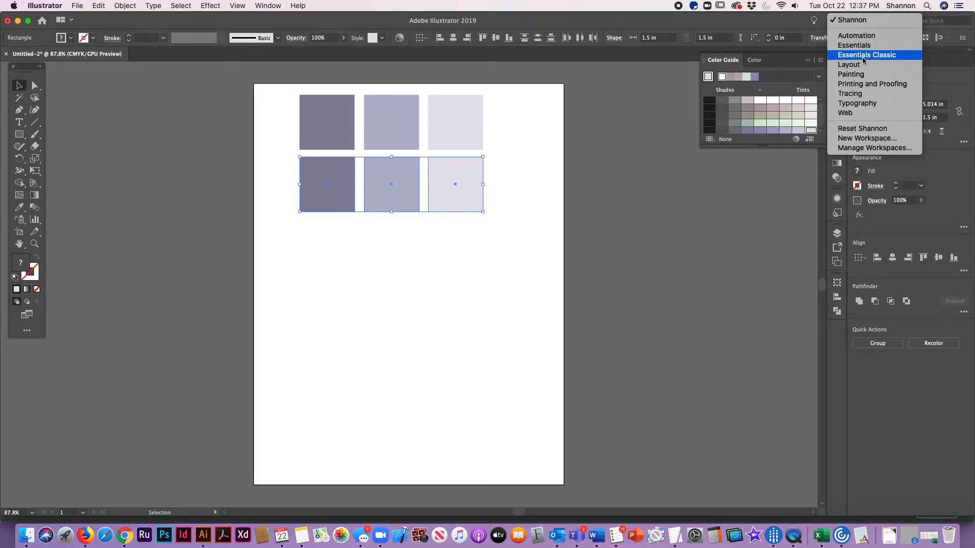
left_click(267, 5)
left_click(268, 6)
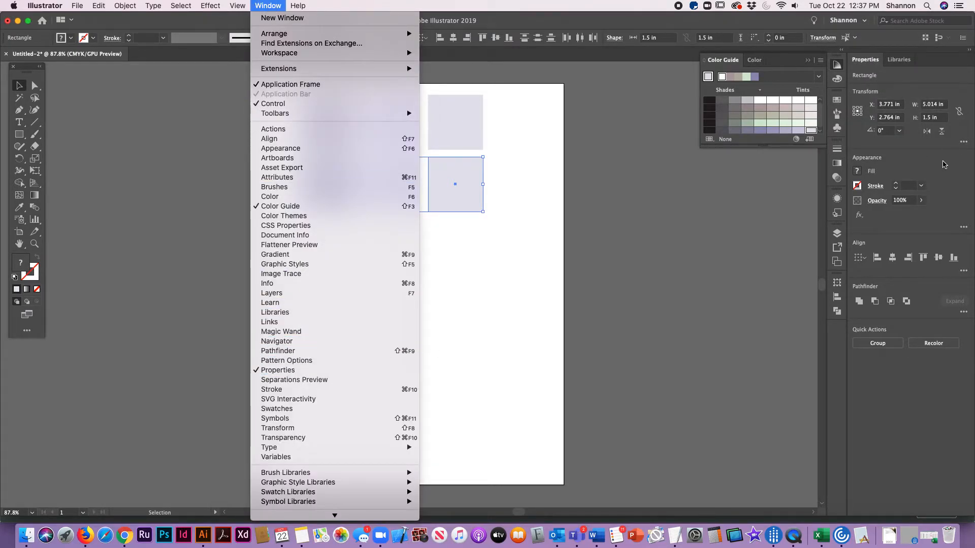
left_click(967, 130)
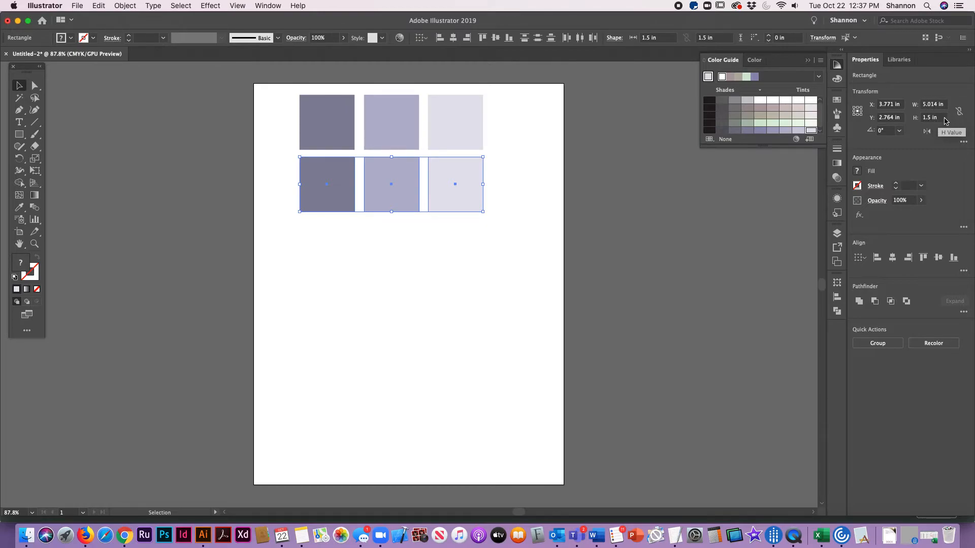
Step: Set the height of the selected second-row squares to 86.062%, leaving their widths alone
left_click(942, 117)
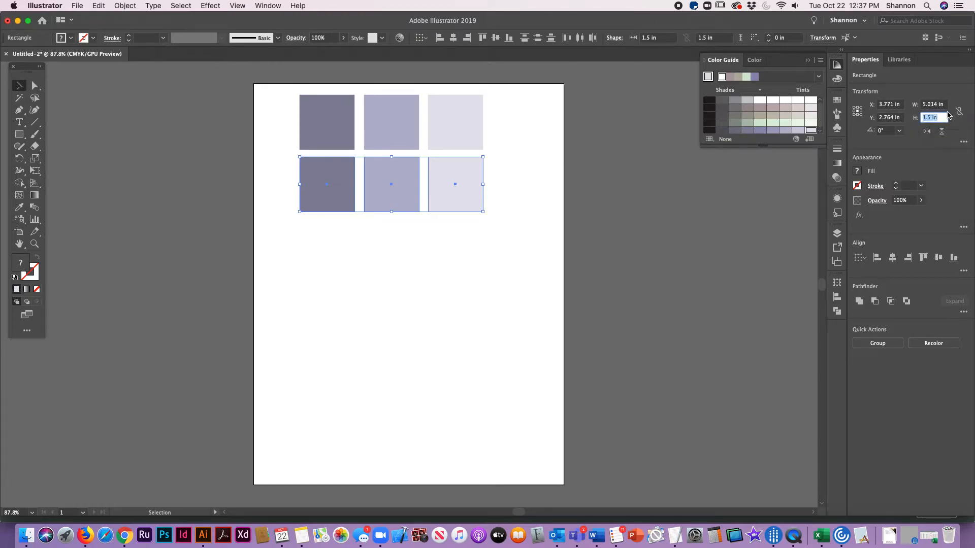
type("86.063%")
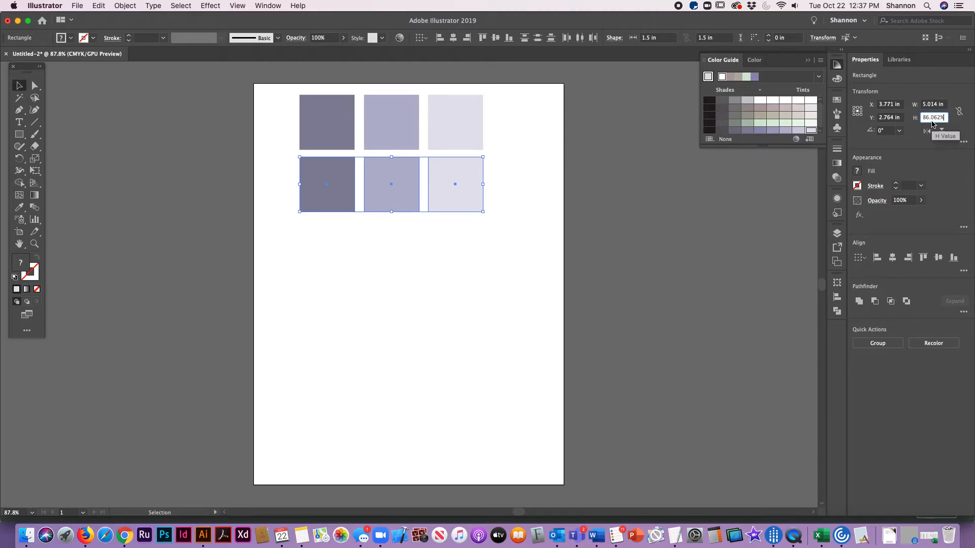
key("Return")
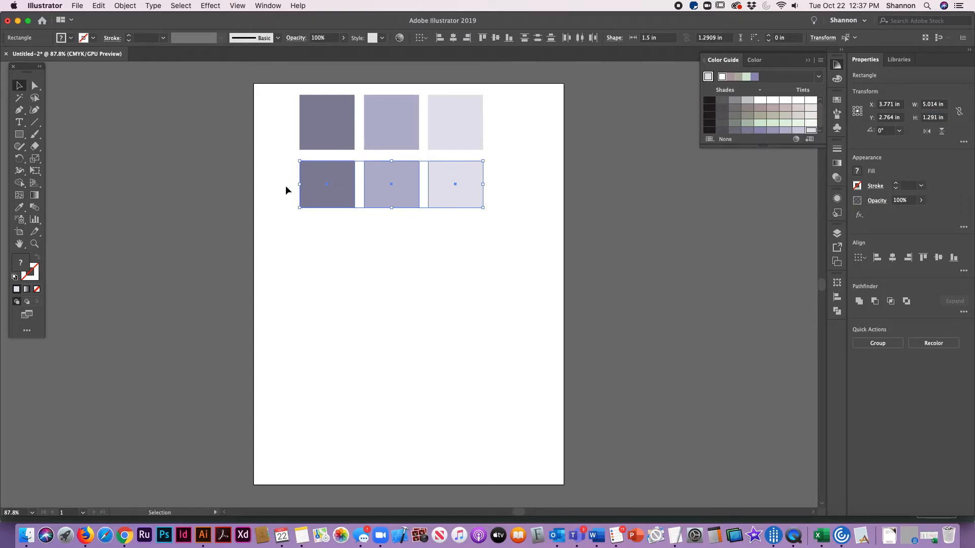
Step: Duplicate the shortened second row directly below itself, centered at about Y 4.28 in
left_click(424, 270)
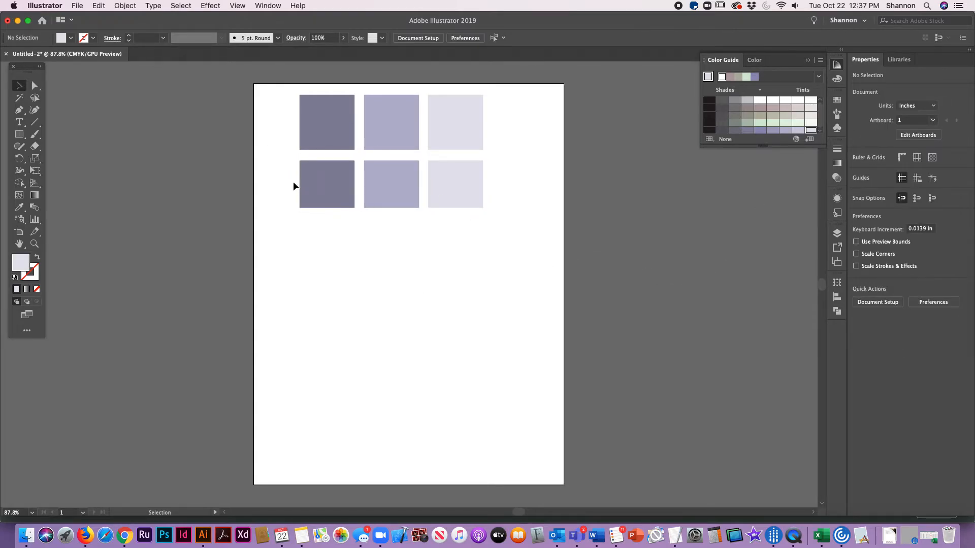
left_click_drag(283, 179, 504, 222)
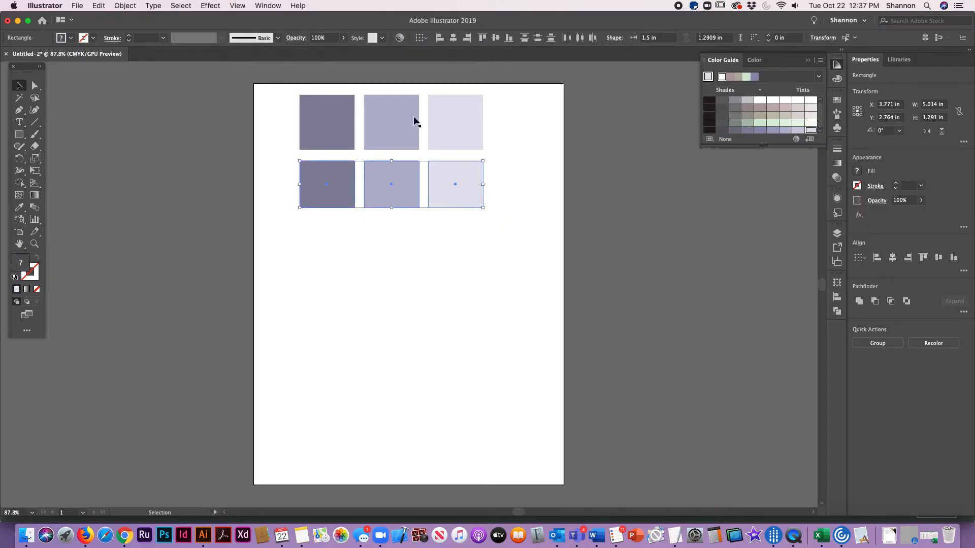
left_click_drag(446, 178, 456, 234)
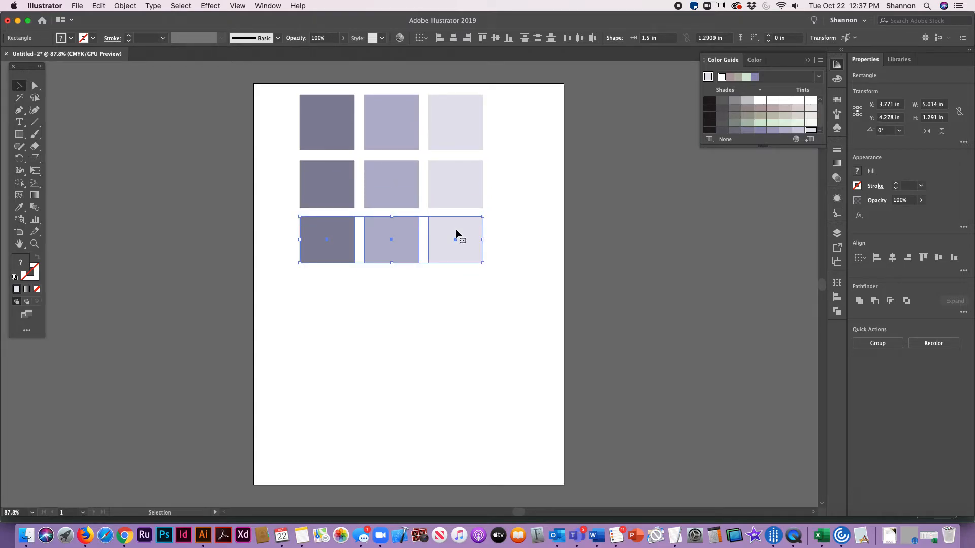
Step: Look up the shear angle for the first square in the Word worksheet, and return to Illustrator
key("super+Tab")
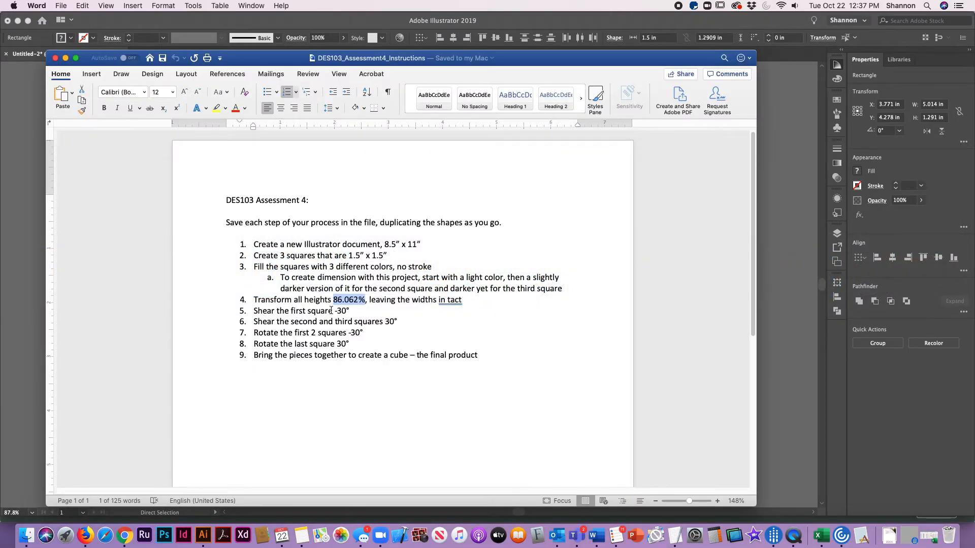
double_click(340, 312)
key("super+Tab")
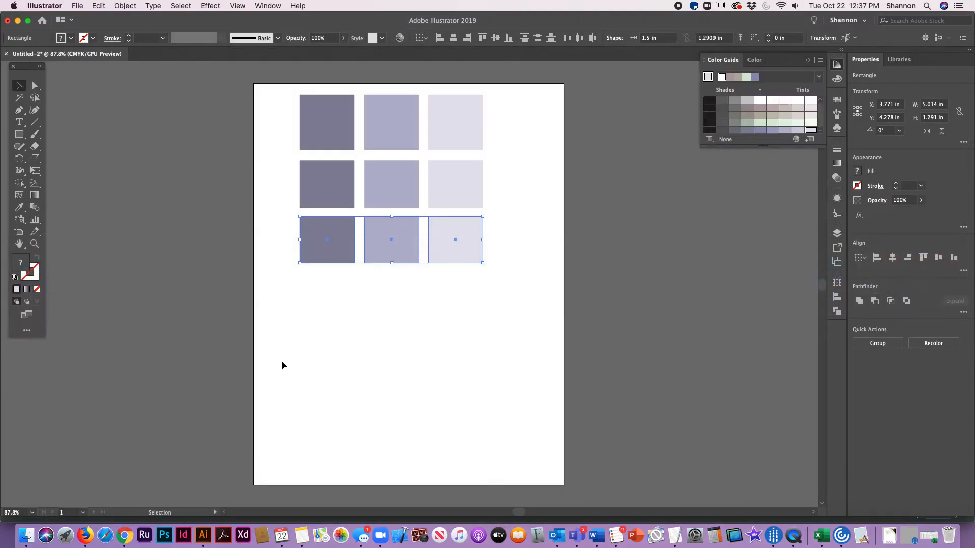
left_click(349, 337)
Step: Shear the dark shape in the third row by -30° horizontally and move it slightly away from the middle shape
left_click(316, 230)
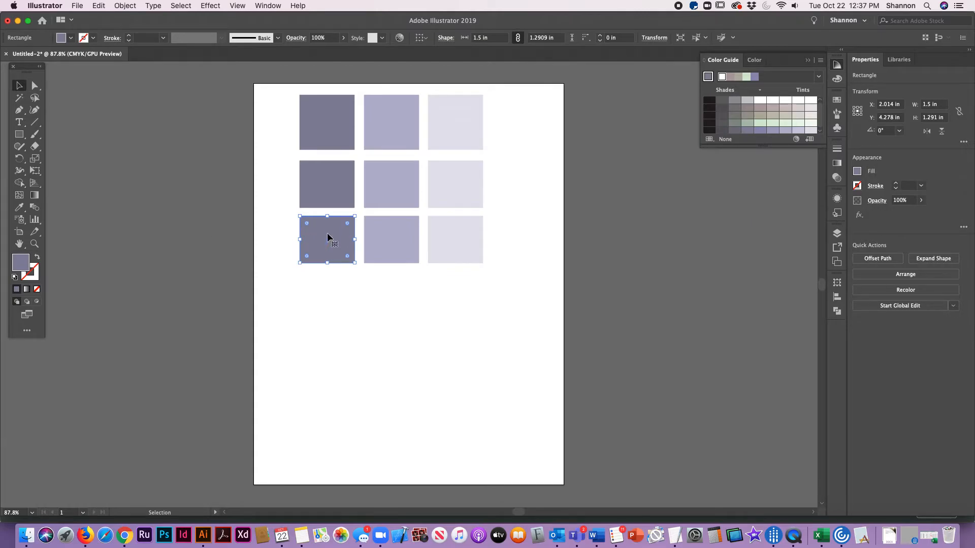
left_click(125, 6)
mouse_move(152, 18)
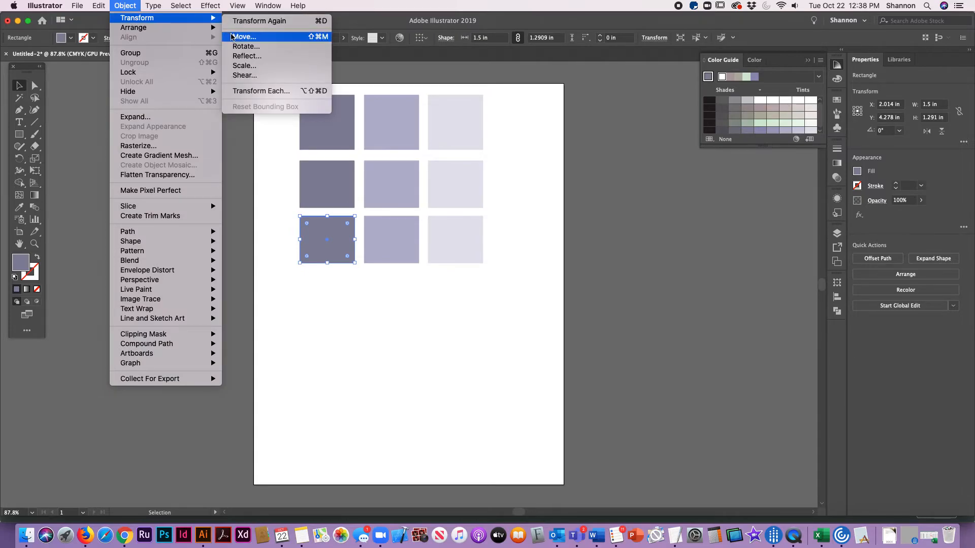
left_click(246, 76)
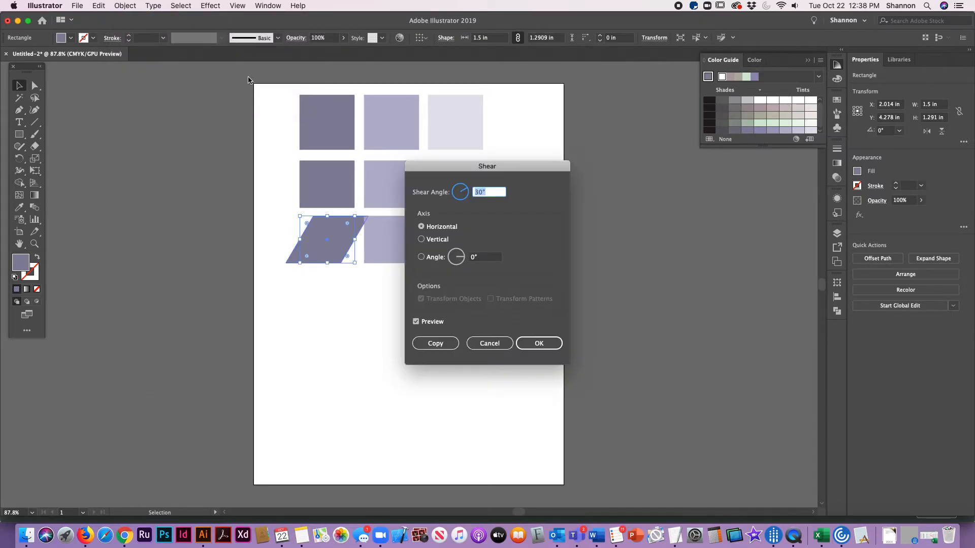
type("-30")
key("Return")
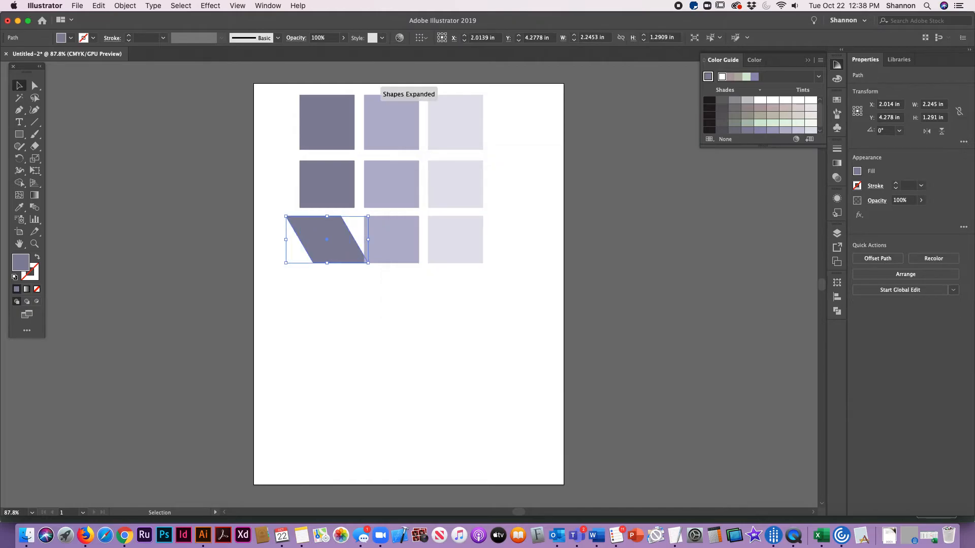
left_click(458, 304)
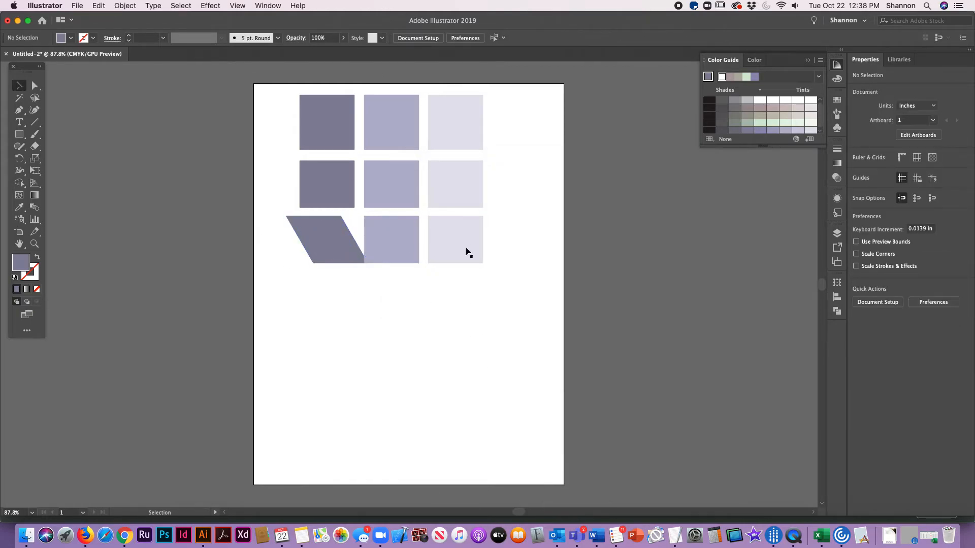
left_click_drag(312, 225, 300, 226)
Step: Check the shear angle for the second square in the Word worksheet and shear the middle third-row shape by 30° in Illustrator
left_click(387, 239)
key("super+Tab")
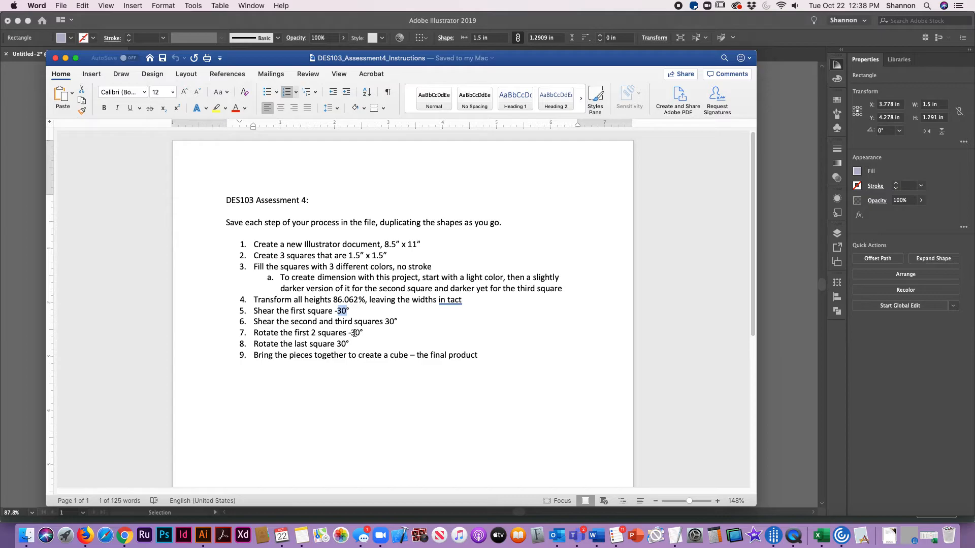
key("super+Tab")
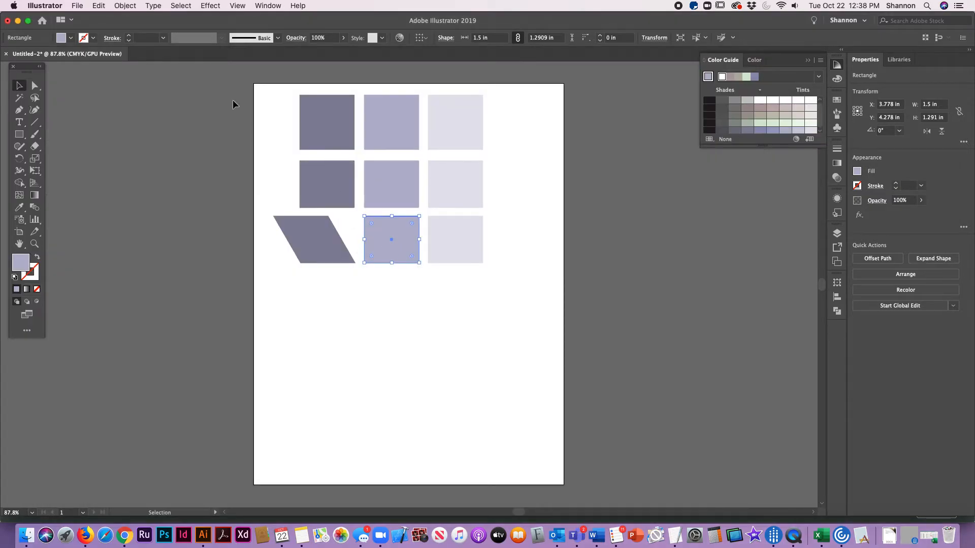
left_click(125, 5)
mouse_move(131, 19)
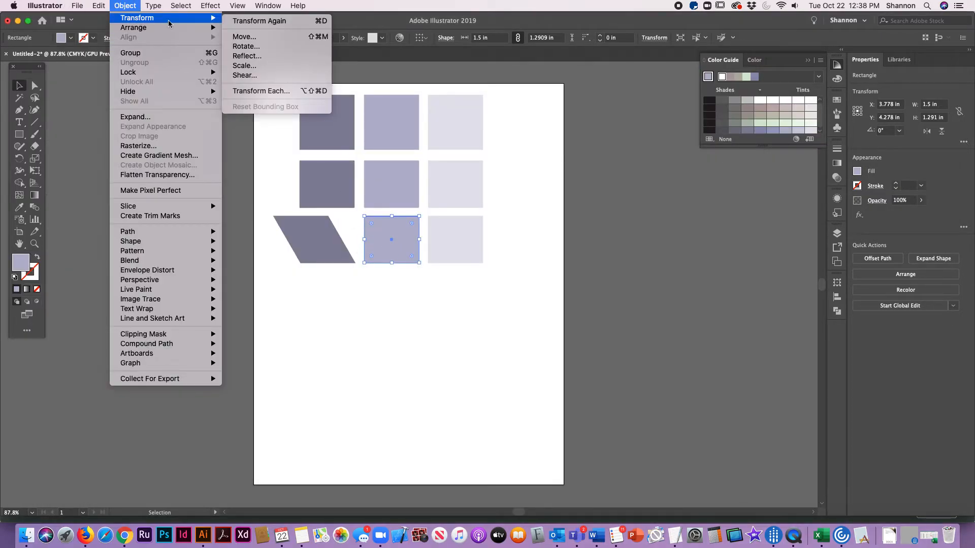
left_click(255, 77)
type("30")
key("Return")
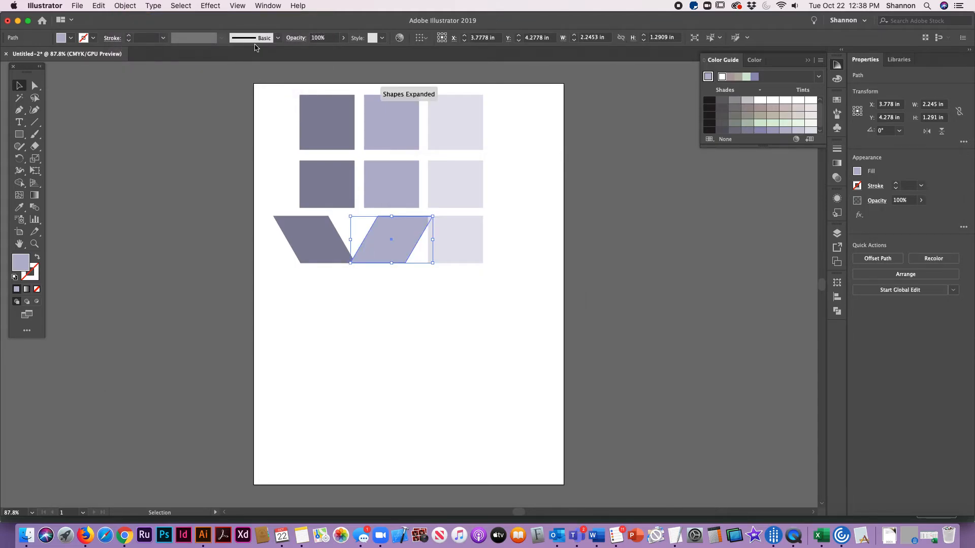
Step: Shear the palest shape in the third row by 30° along the horizontal axis
left_click(450, 289)
left_click(471, 244)
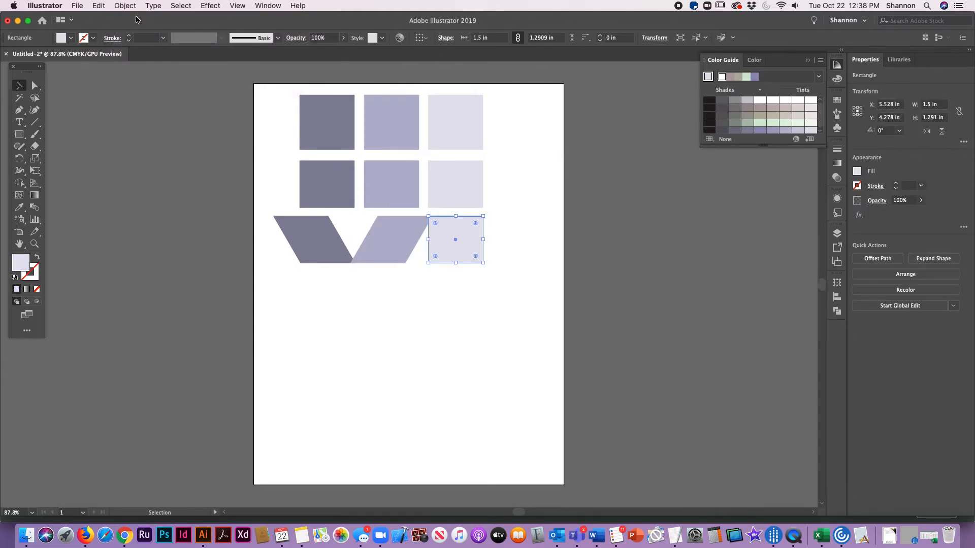
left_click(125, 5)
mouse_move(136, 18)
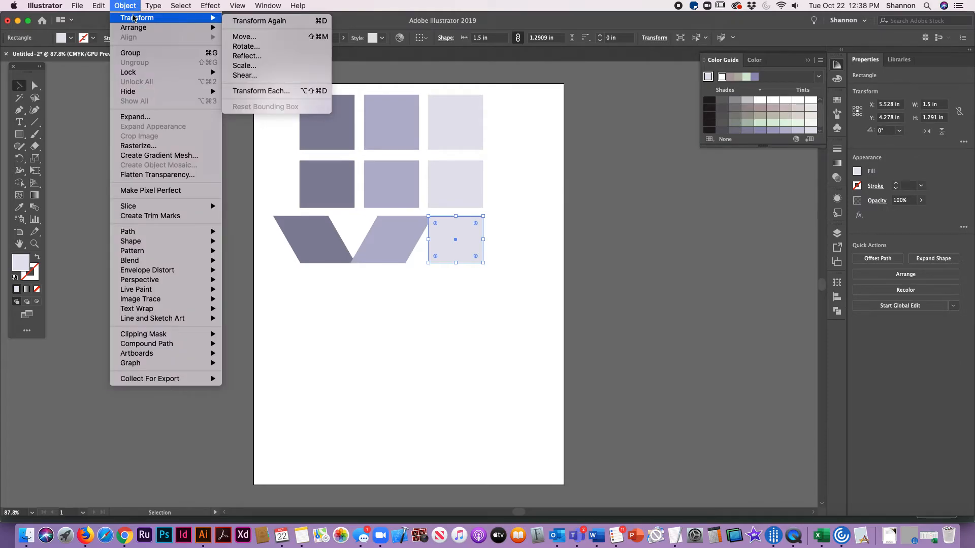
left_click(248, 76)
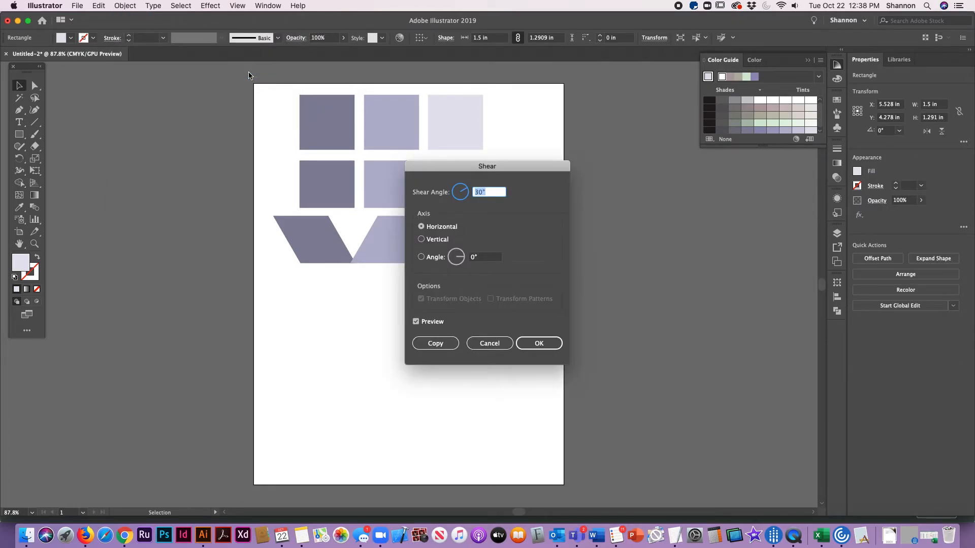
key("Return")
Step: Move the middle and palest sheared shapes together away from the dark one, centered at about X 4.96 in
left_click(382, 237, "shift")
left_click_drag(382, 233, 398, 230)
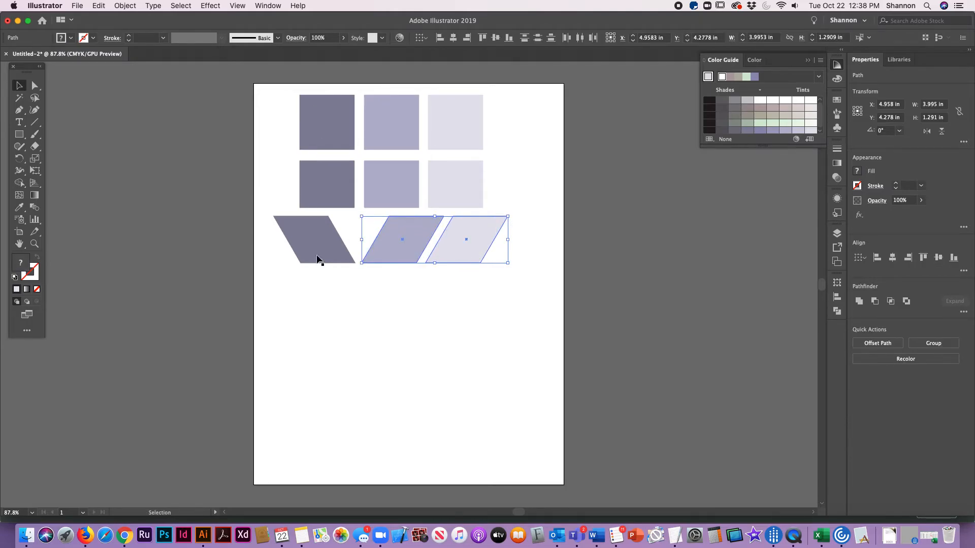
left_click(495, 268)
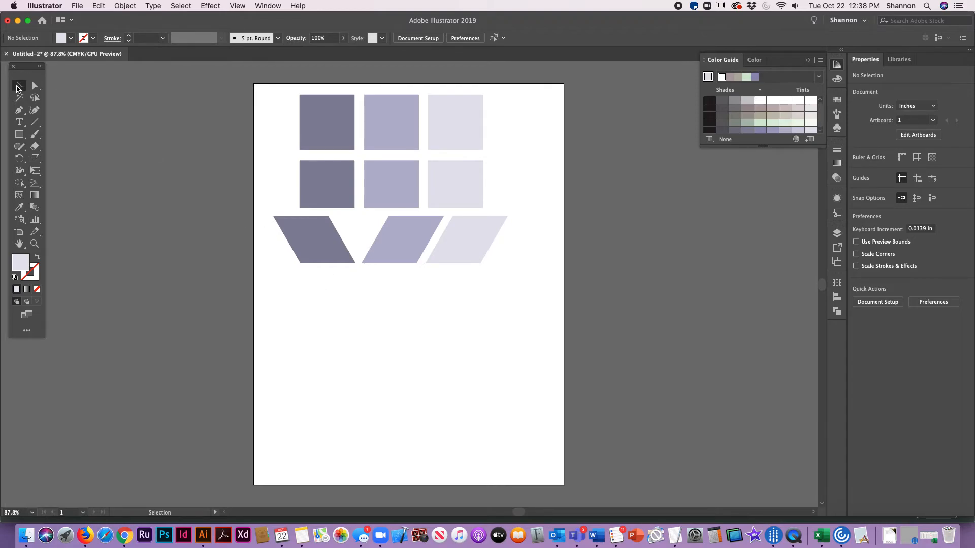
Step: Duplicate the row of three sheared shapes directly below itself, centered at about Y 5.79 in
left_click_drag(267, 228, 541, 275)
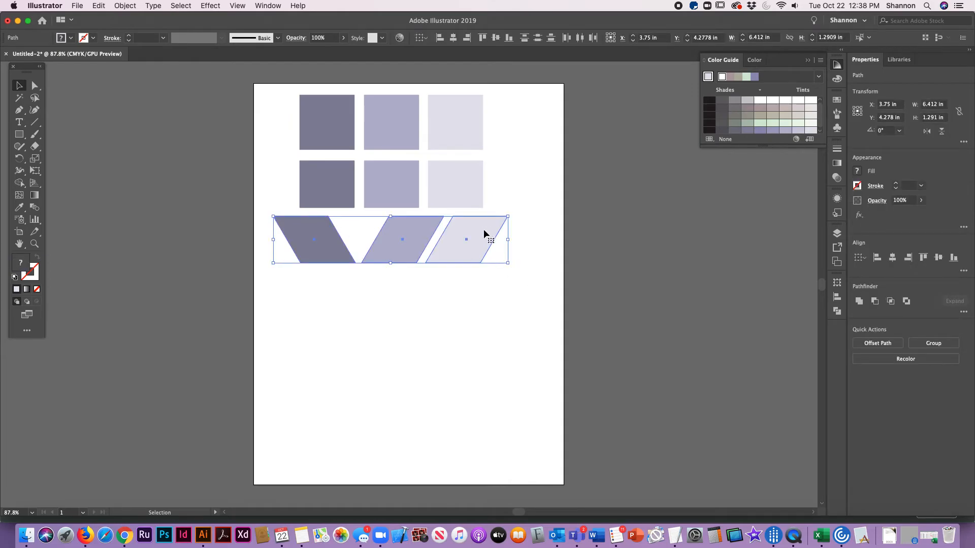
left_click_drag(478, 234, 469, 285)
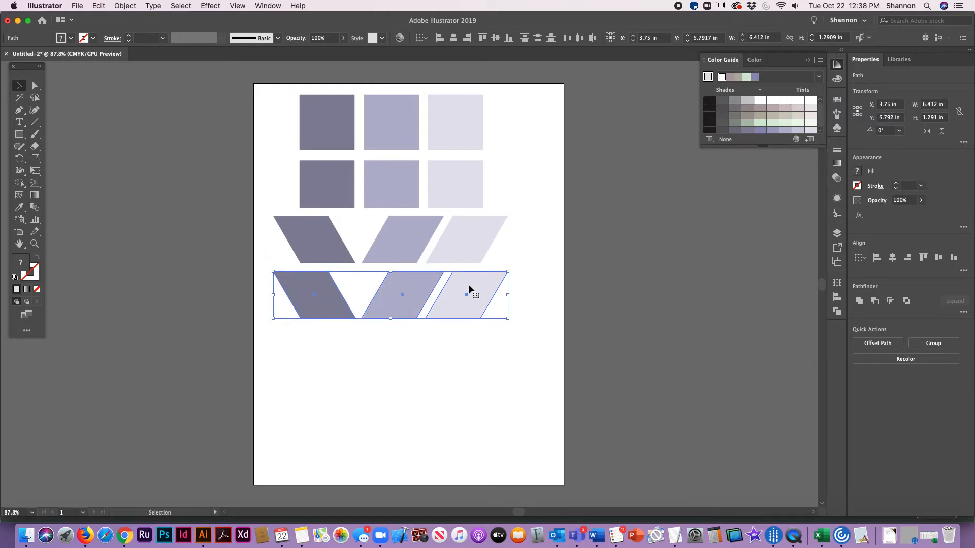
left_click(457, 395)
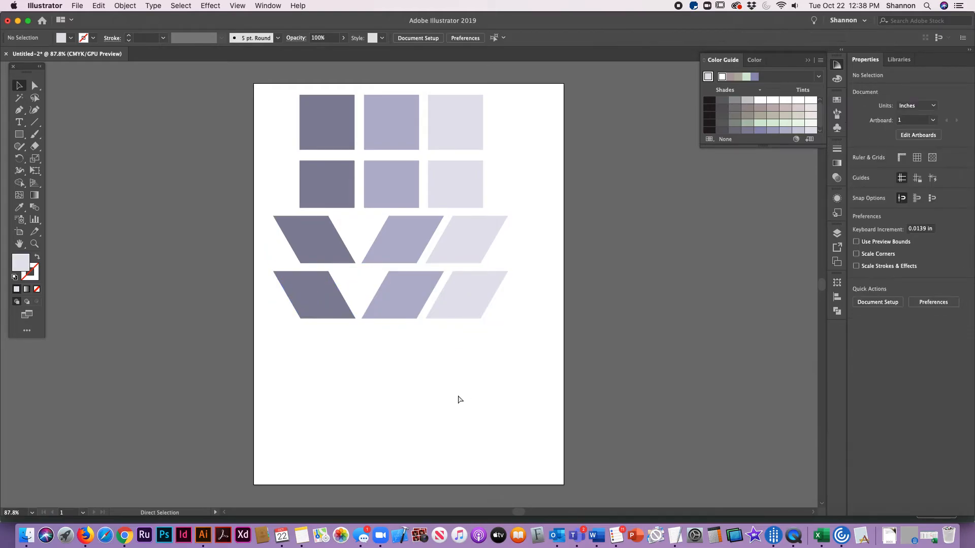
Step: Look up the rotation angle for the first two squares in the Word worksheet, and return to Illustrator
key("super+Tab")
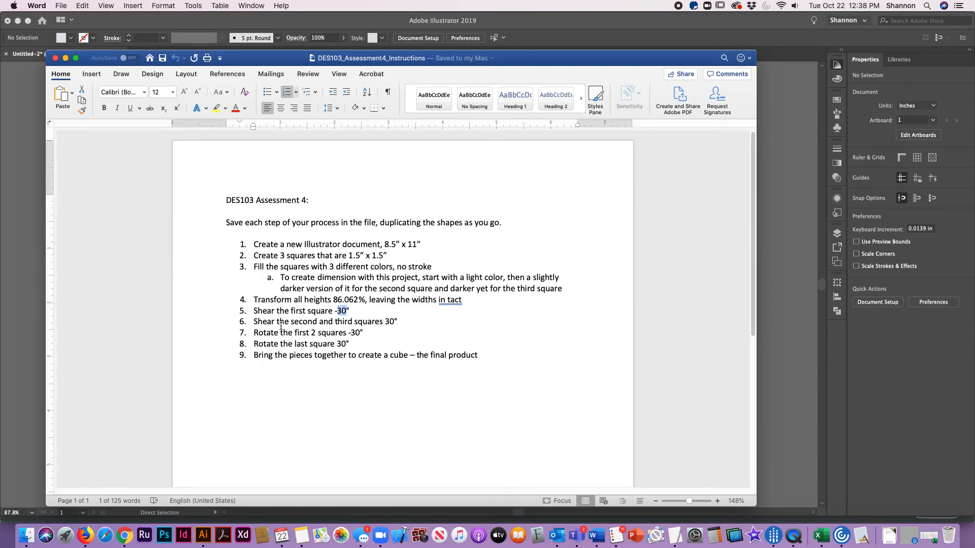
left_click_drag(348, 333, 361, 334)
key("super+Tab")
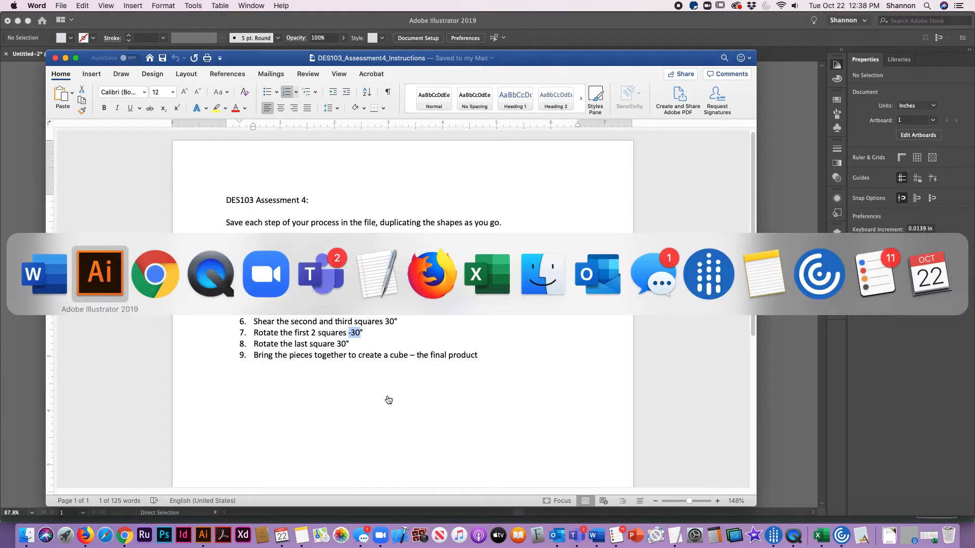
Step: Rotate the dark shape in the fourth row by -30° and move it straight down to about Y 6.24 in
key("v")
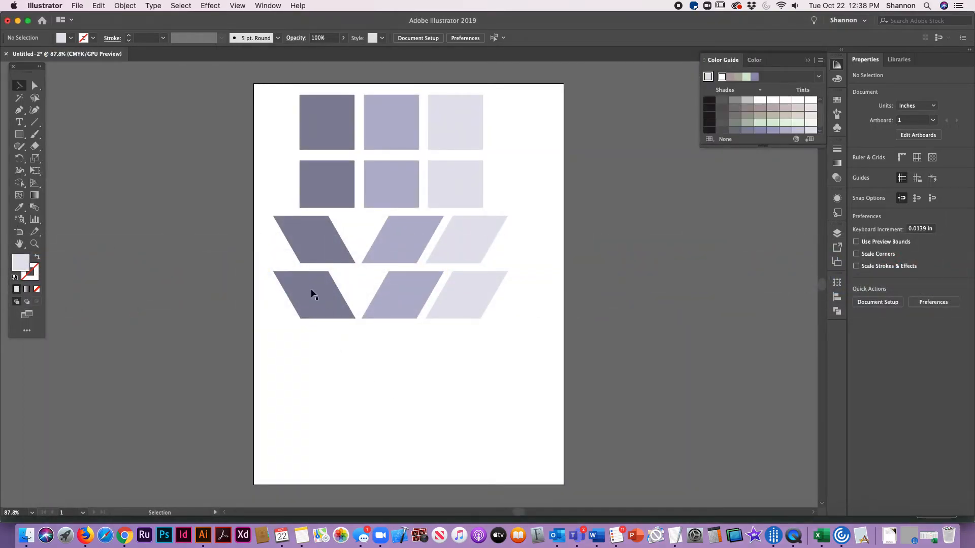
left_click(312, 290)
left_click(122, 5)
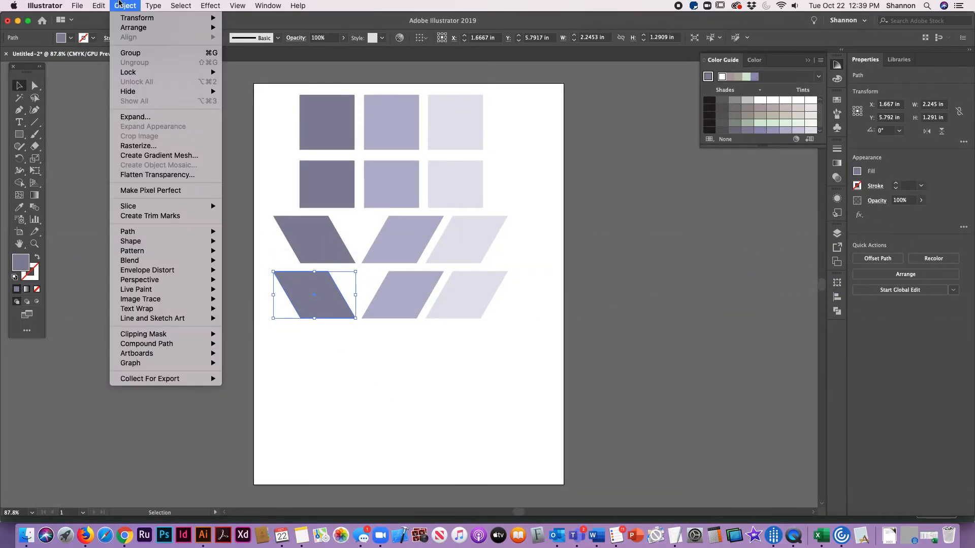
mouse_move(124, 18)
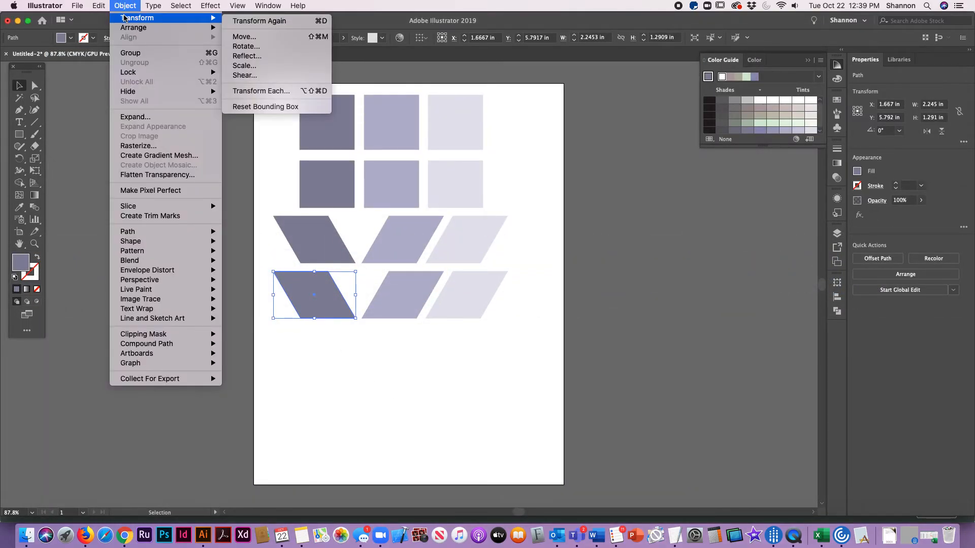
left_click(242, 46)
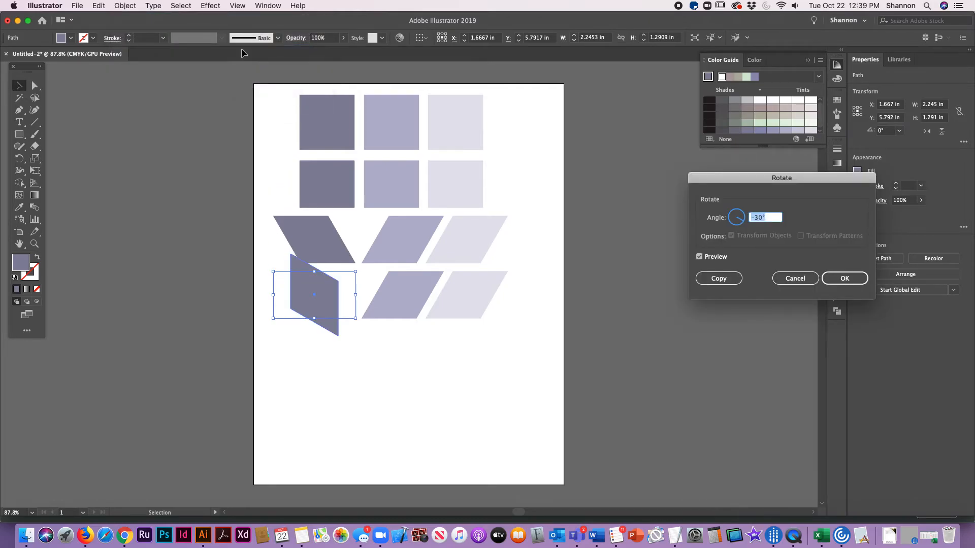
key("Return")
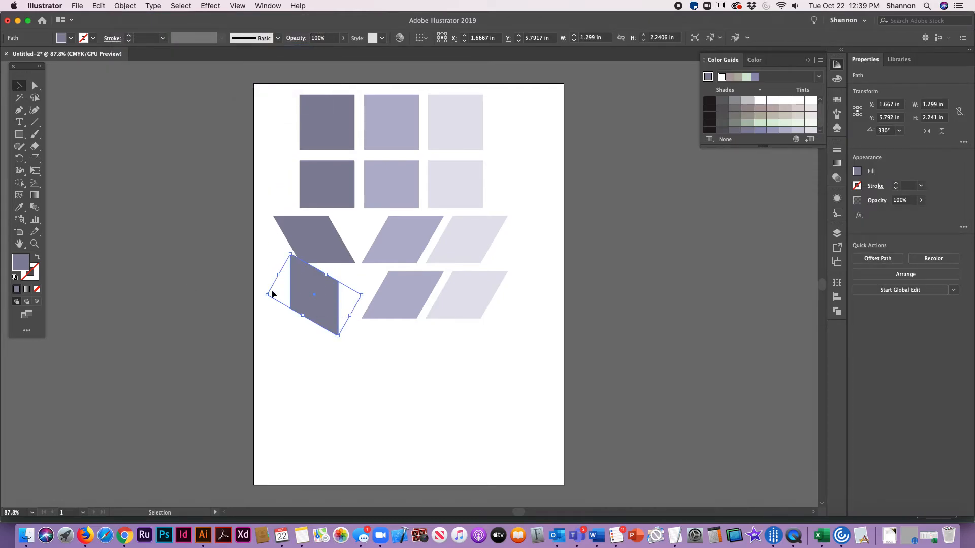
left_click_drag(308, 275, 308, 292)
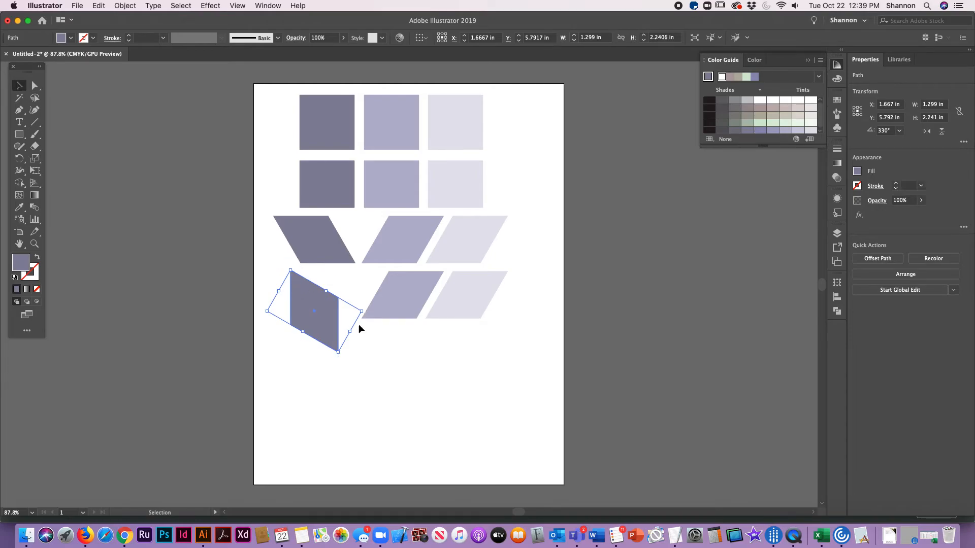
Step: Rotate the middle shape in the fourth row by -30° and move it slightly down toward the dark shape
left_click(397, 301)
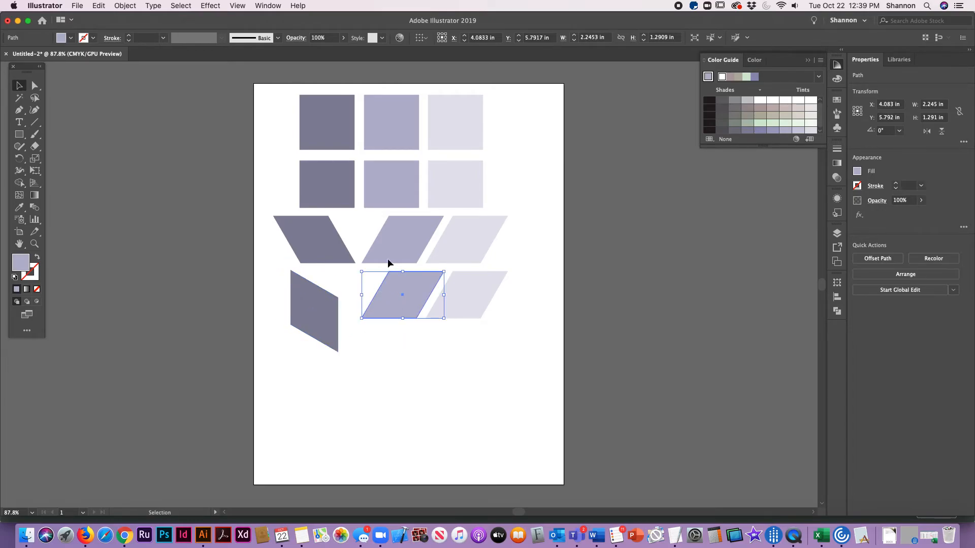
key("super+Tab")
key("super+Tab")
left_click(125, 6)
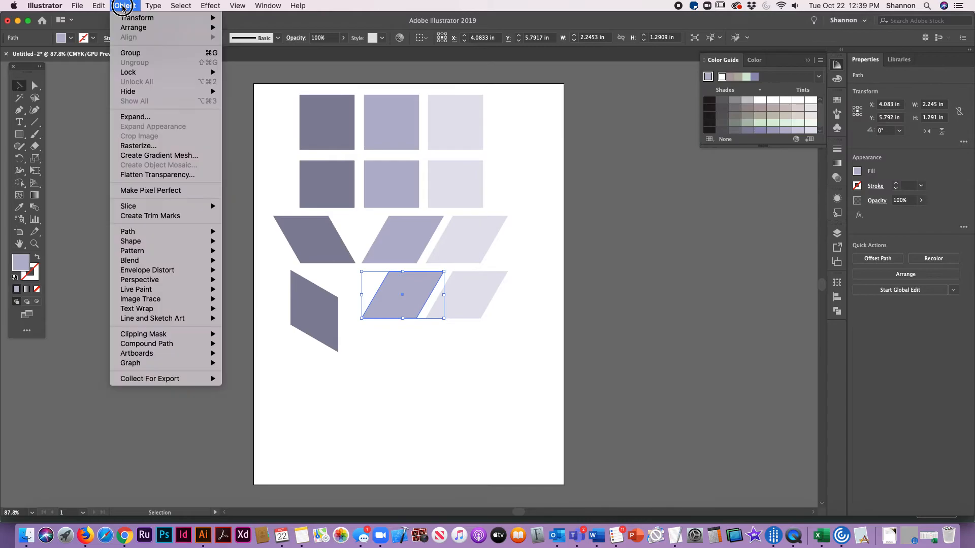
mouse_move(125, 19)
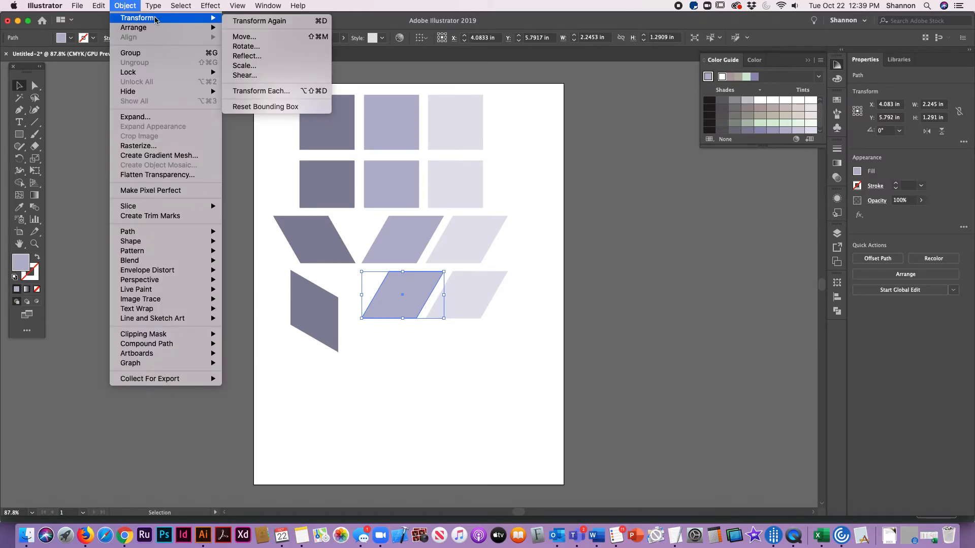
left_click(246, 46)
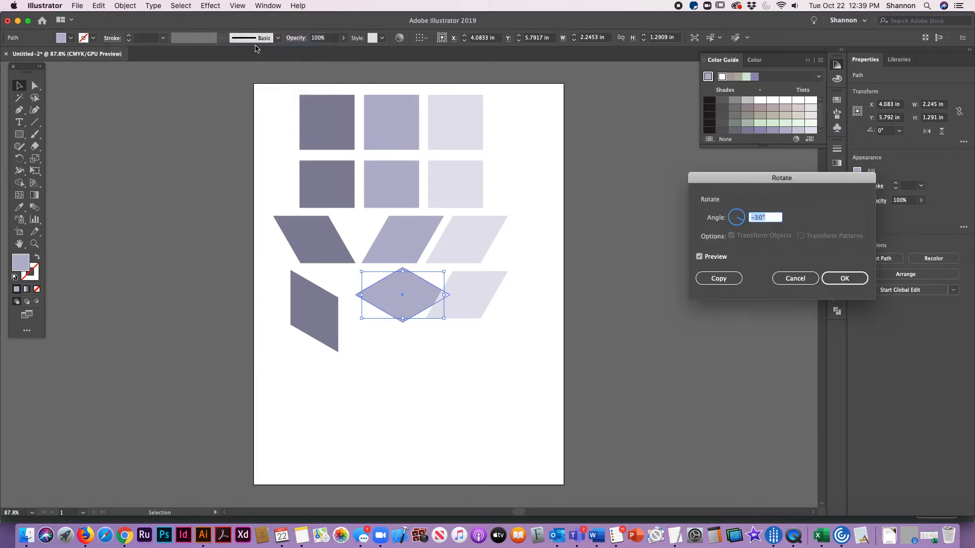
key("Return")
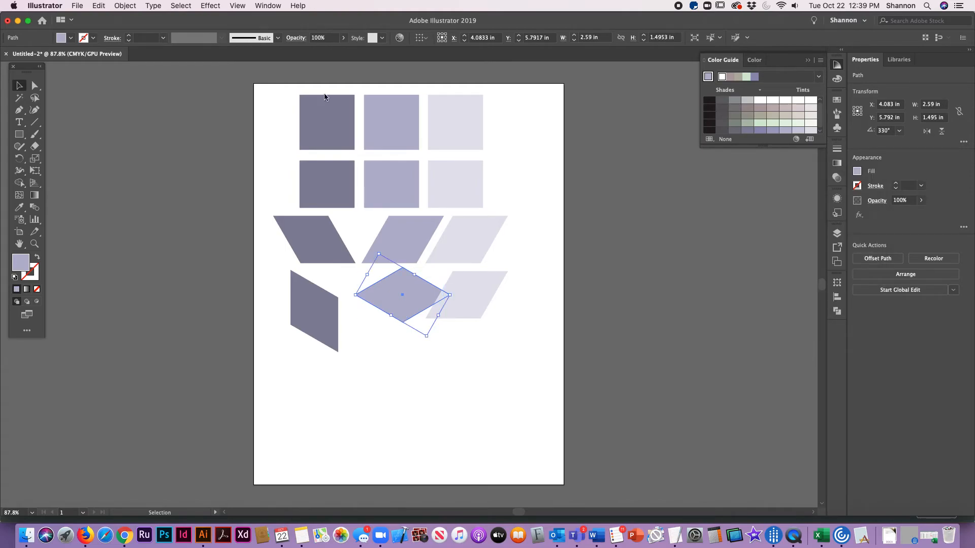
left_click_drag(391, 301, 379, 307)
Step: Select the palest shape in the fourth row and look up the last square's rotation angle in the Word worksheet, returning to Illustrator
left_click(472, 291)
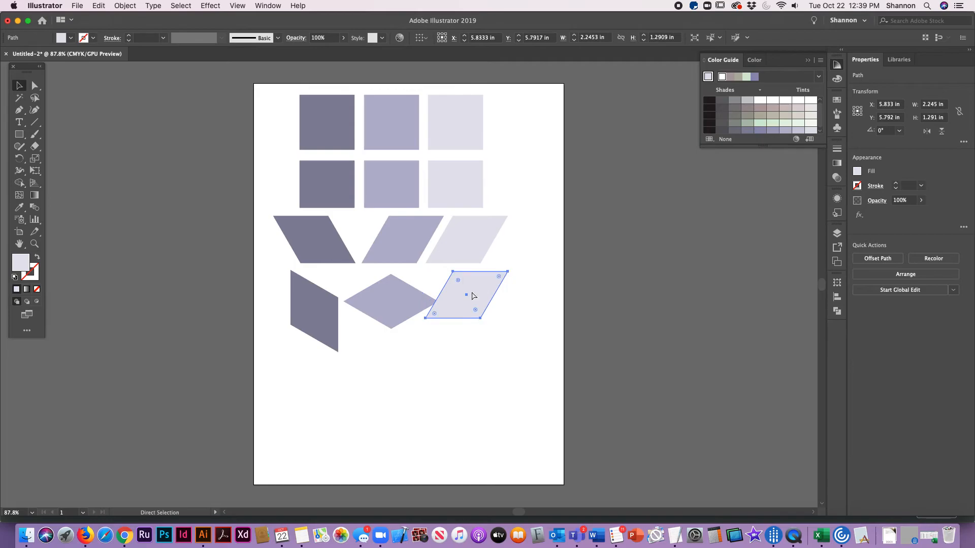
key("super+Tab")
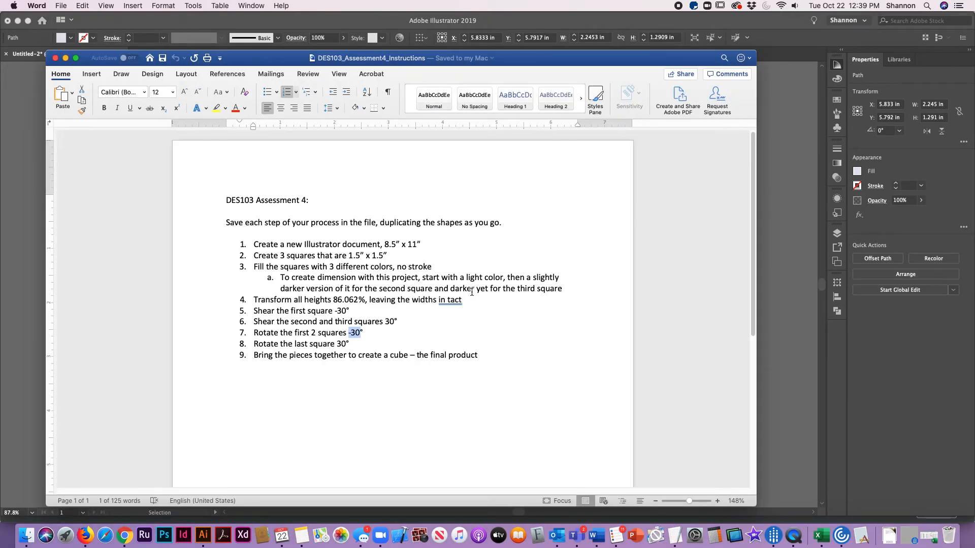
key("super+Tab")
left_click(122, 5)
mouse_move(131, 20)
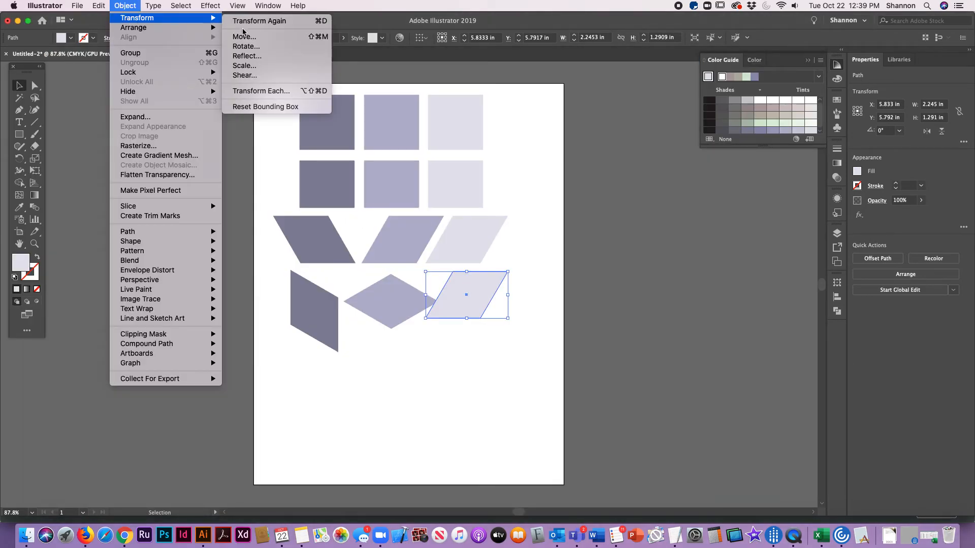
left_click(248, 56)
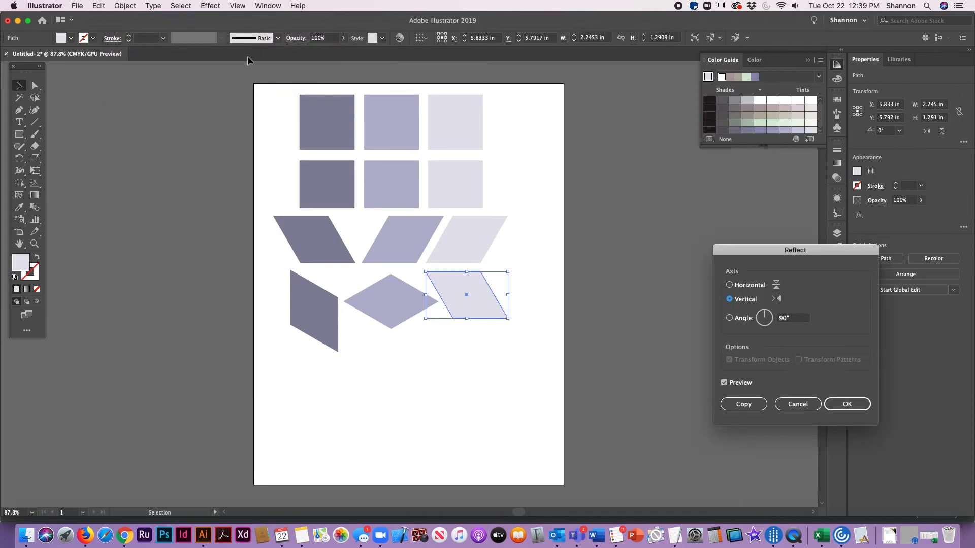
left_click(782, 410)
Step: Rotate the palest shape in the fourth row by 30°, move it slightly down to line up with the row, and deselect it
left_click(125, 6)
mouse_move(136, 21)
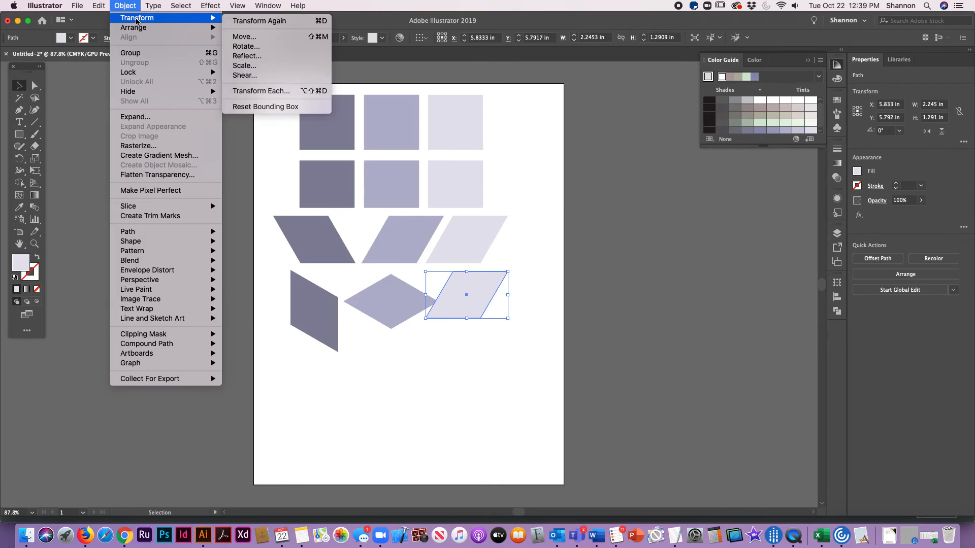
left_click(246, 49)
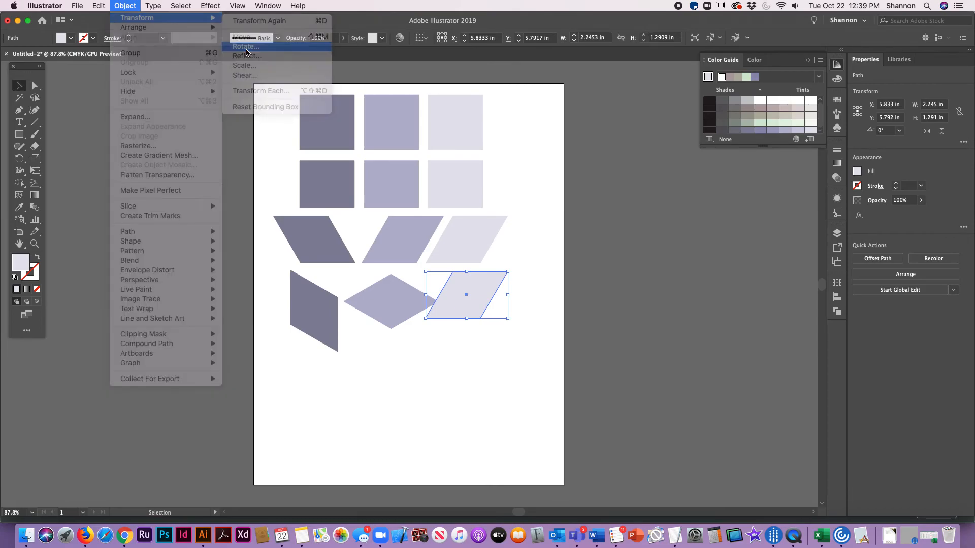
type("30")
key("Return")
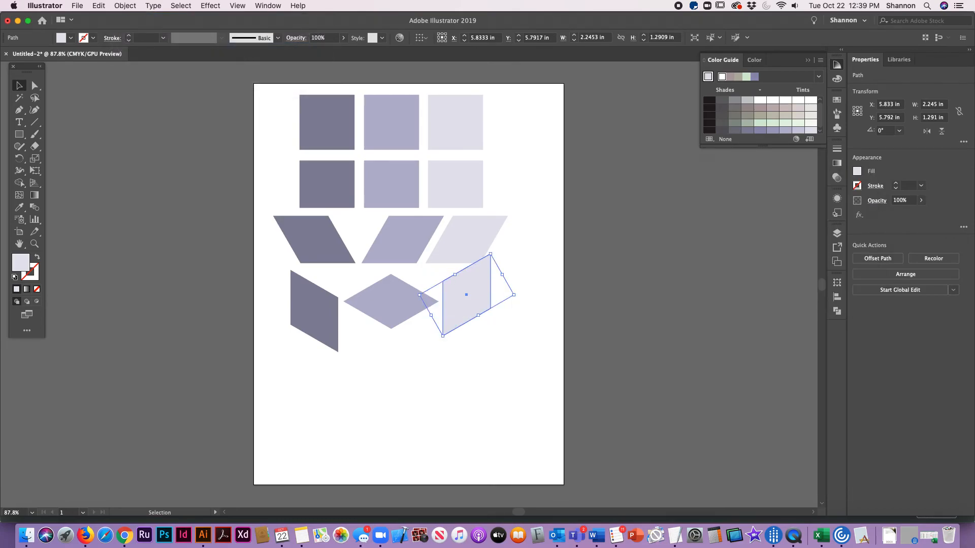
left_click_drag(476, 267, 479, 282)
left_click(382, 413)
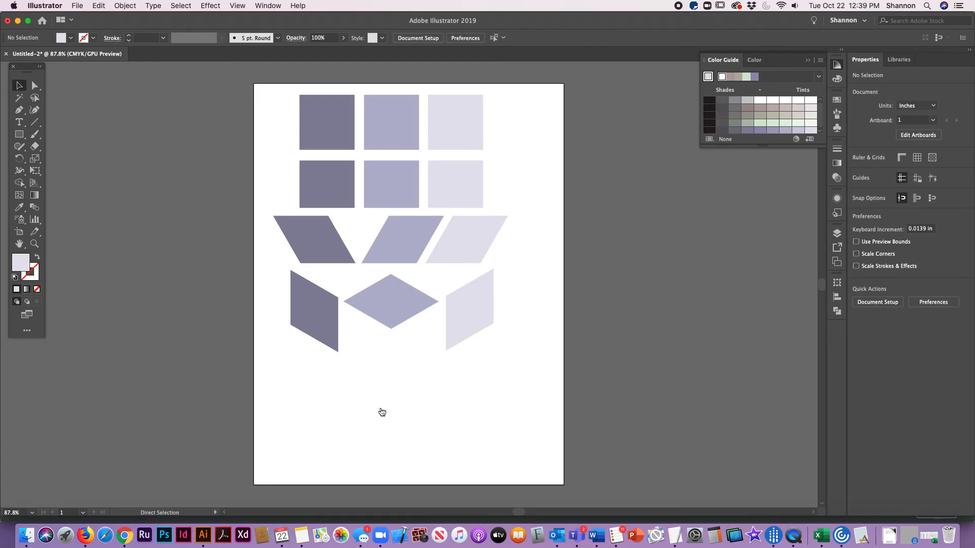
Step: Check the cube reference image on the assignment page in Chrome, and return to Illustrator
key("super+Tab")
key("super+Tab")
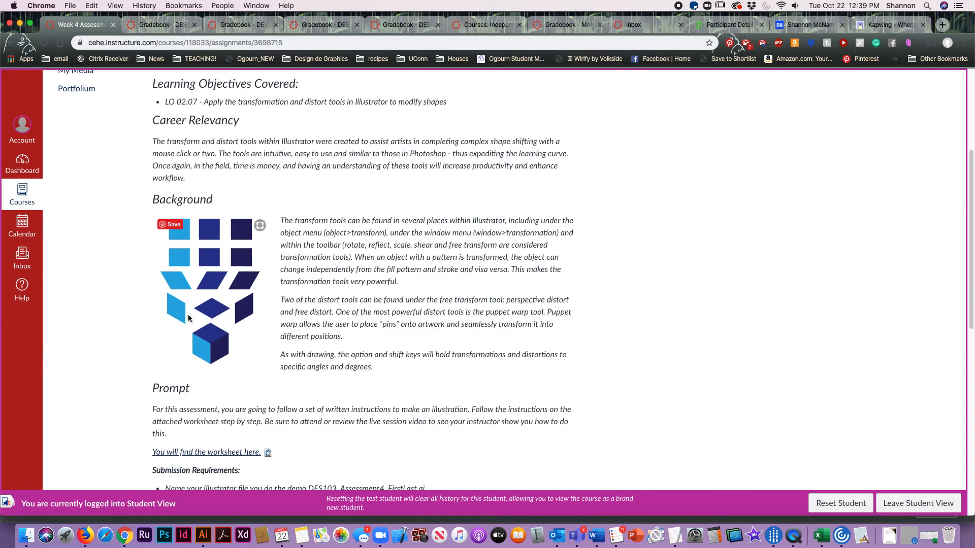
key("super+Tab")
key("super+Tab")
key("super+Tab")
Step: Duplicate the row of three rotated shapes directly below itself
left_click_drag(285, 314, 537, 337)
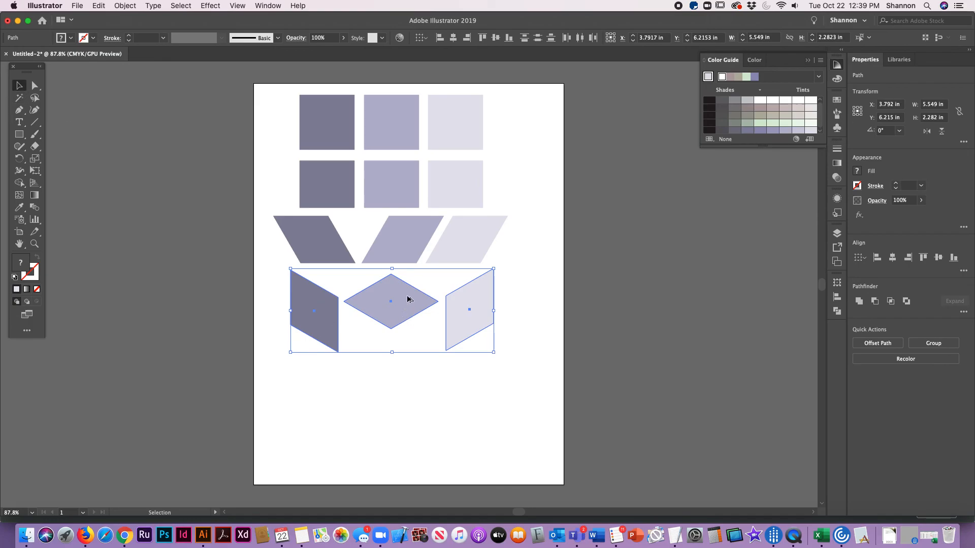
left_click_drag(408, 300, 407, 377)
left_click(440, 461)
Step: Join the duplicated dark and palest shapes to the two lower edges of the duplicated middle diamond, forming a cube
left_click_drag(315, 373, 364, 399)
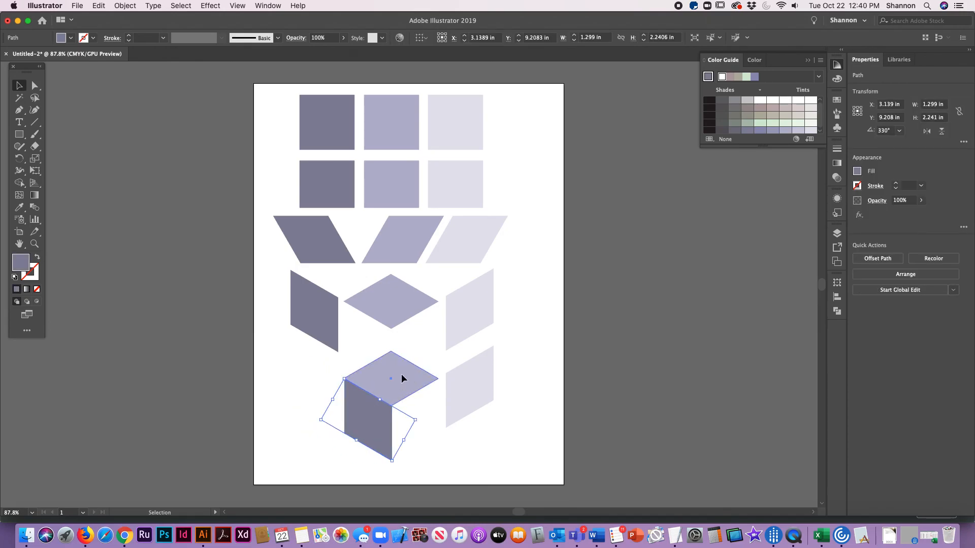
left_click(402, 376)
left_click(474, 366)
left_click_drag(474, 366, 429, 408)
left_click(509, 440)
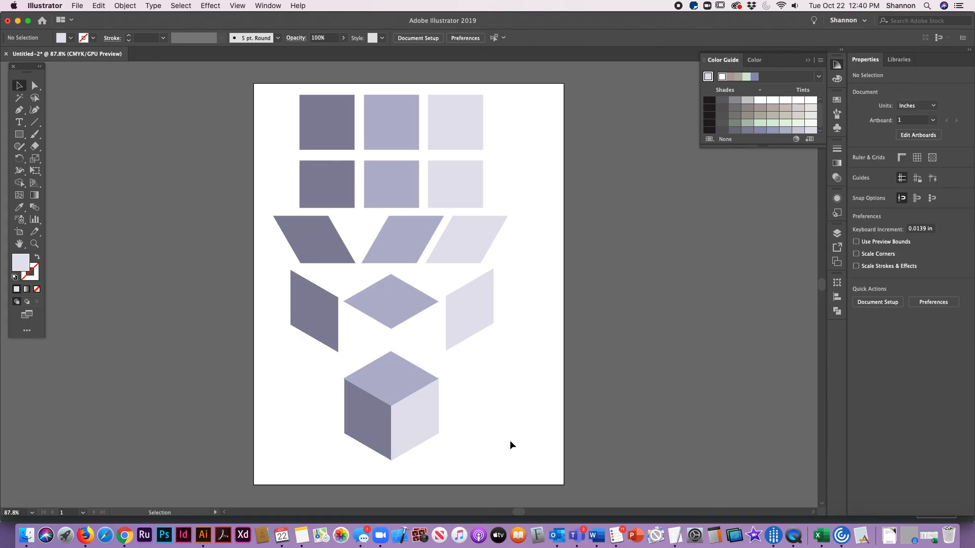